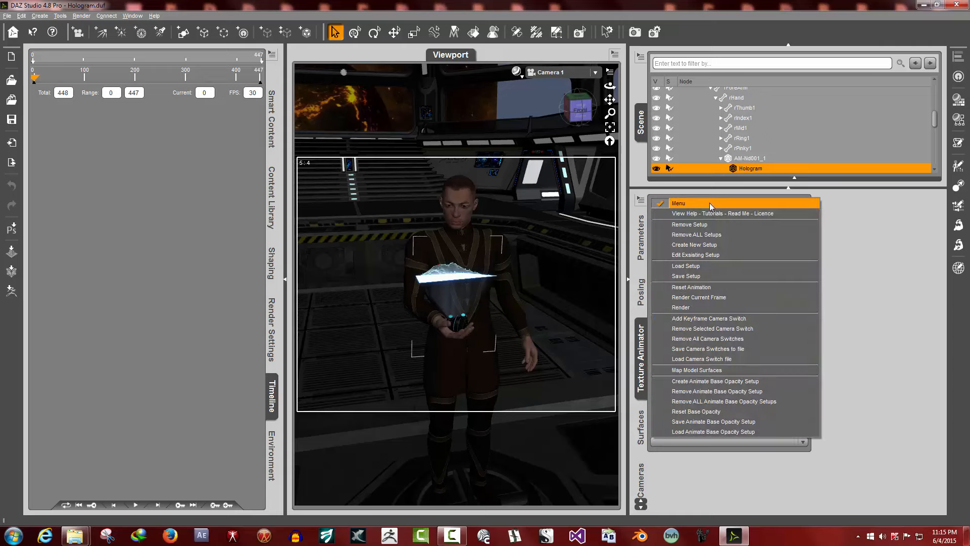
Toggle the Texture Animator render engine between Nvidia Iray and 3Delight, ending on 3Delight
{"action": "left_click", "coordinate": [911, 212]}
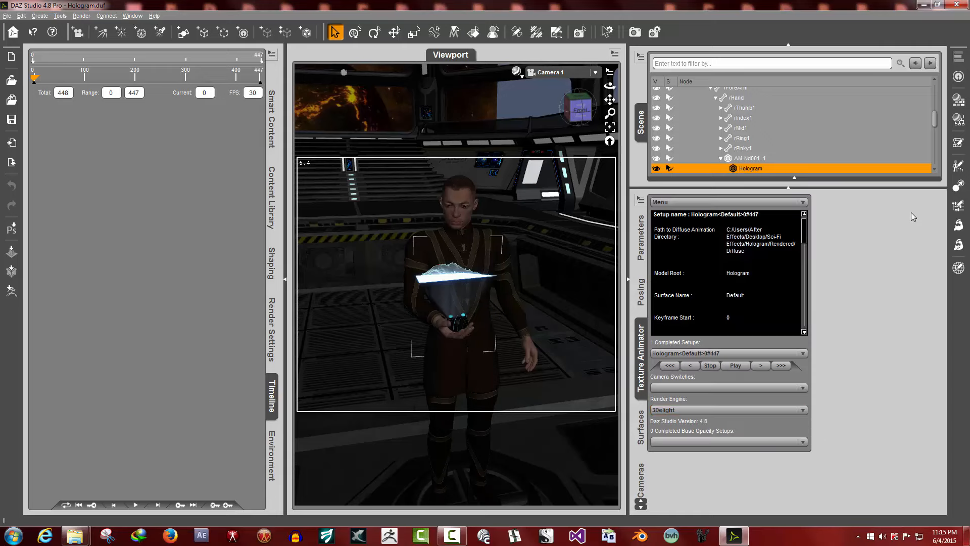
{"action": "left_click", "coordinate": [695, 414]}
{"action": "left_click", "coordinate": [695, 410]}
{"action": "left_click", "coordinate": [688, 412]}
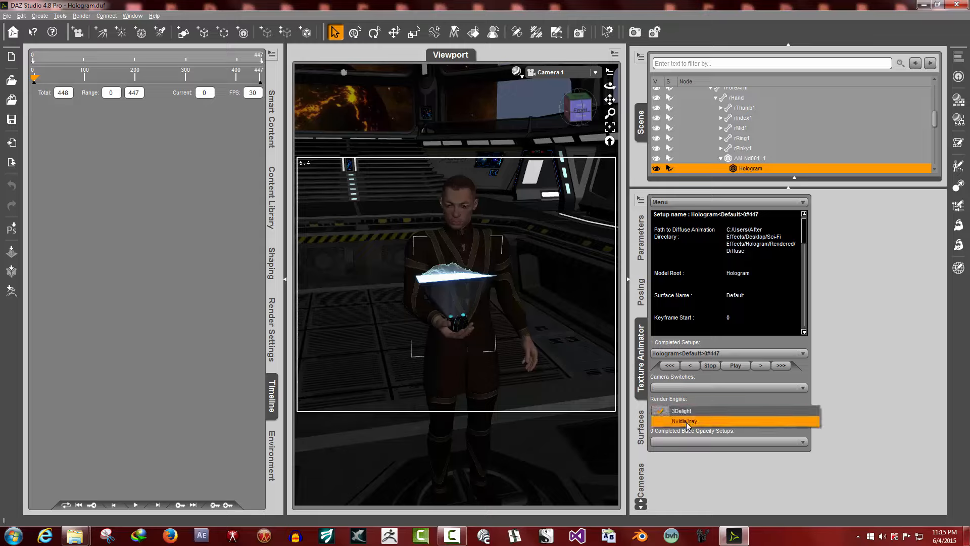
{"action": "left_click", "coordinate": [687, 423]}
{"action": "left_click", "coordinate": [688, 411]}
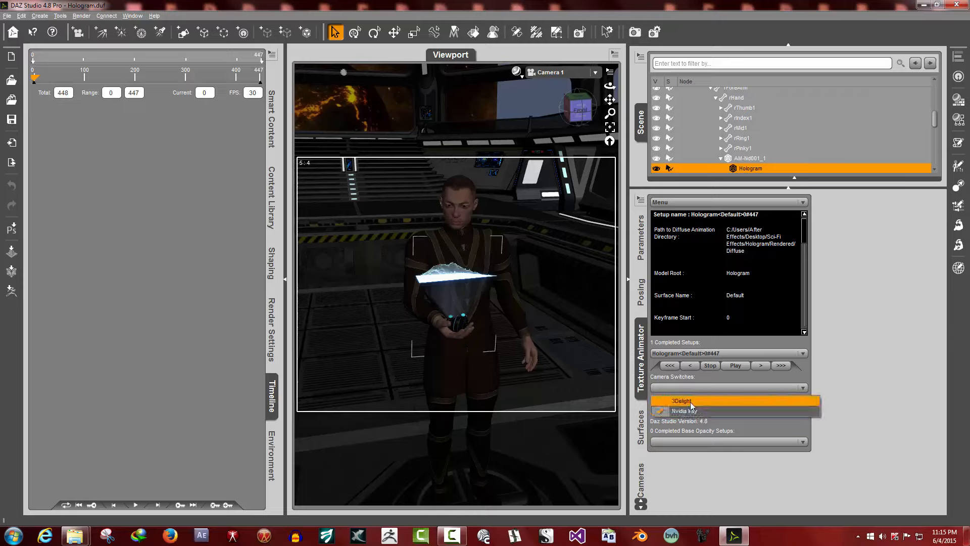
{"action": "left_click", "coordinate": [692, 407]}
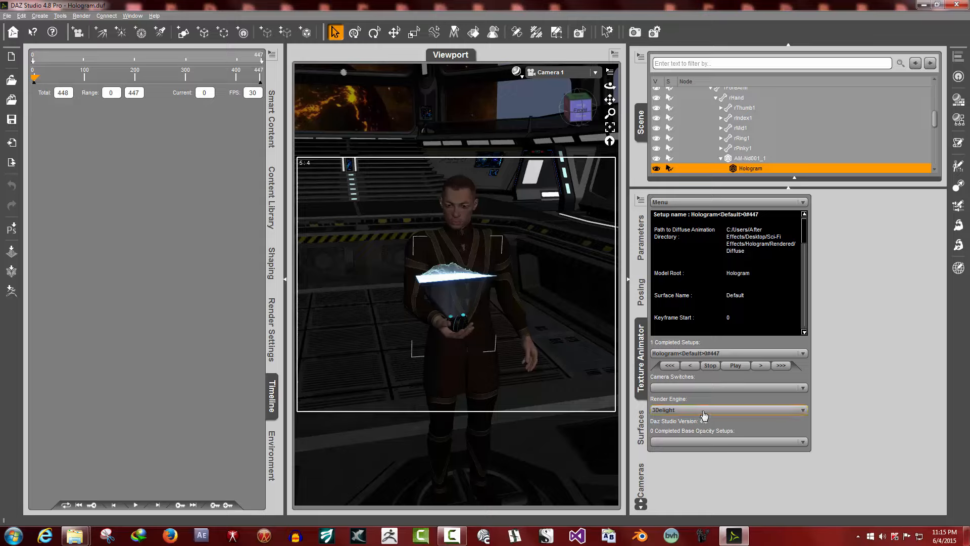
{"action": "left_click", "coordinate": [704, 414]}
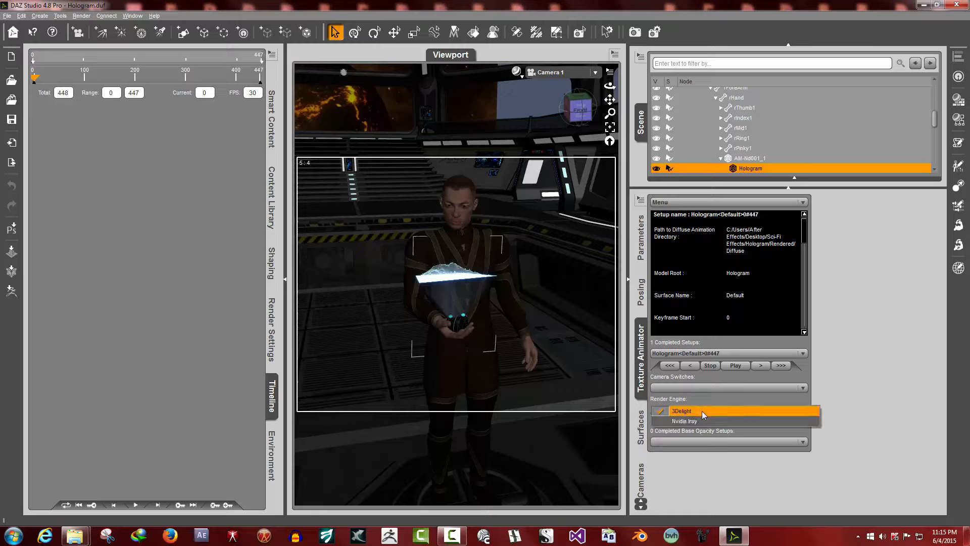
{"action": "left_click", "coordinate": [699, 422]}
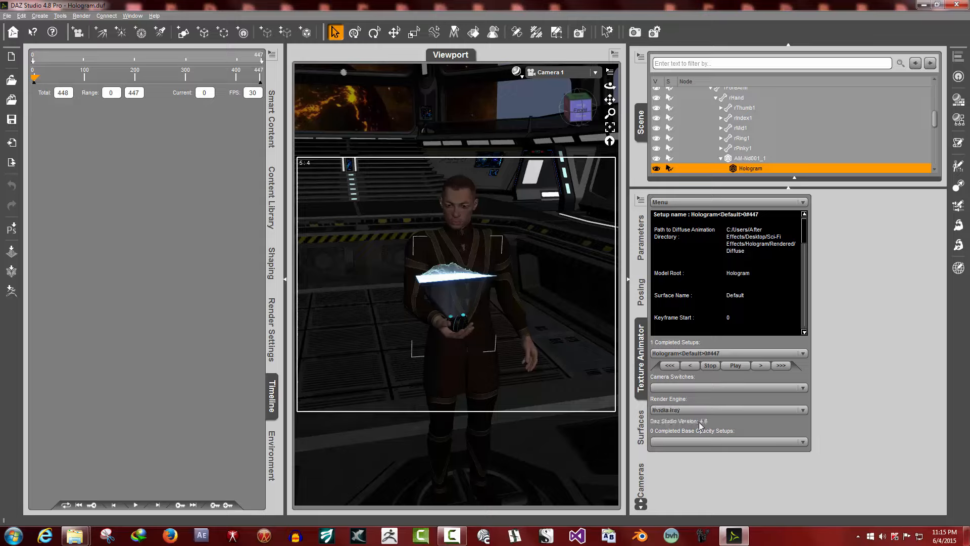
{"action": "left_click", "coordinate": [696, 409]}
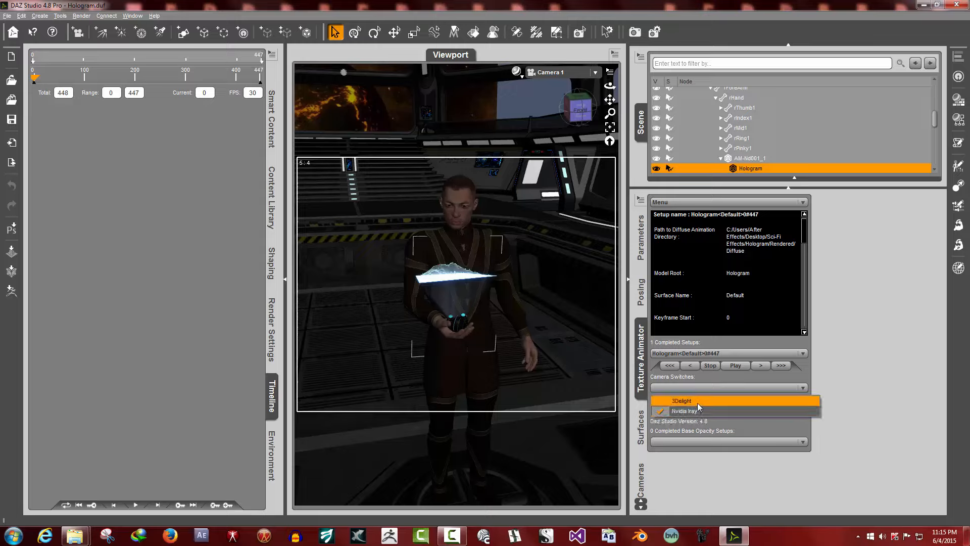
{"action": "left_click", "coordinate": [699, 403]}
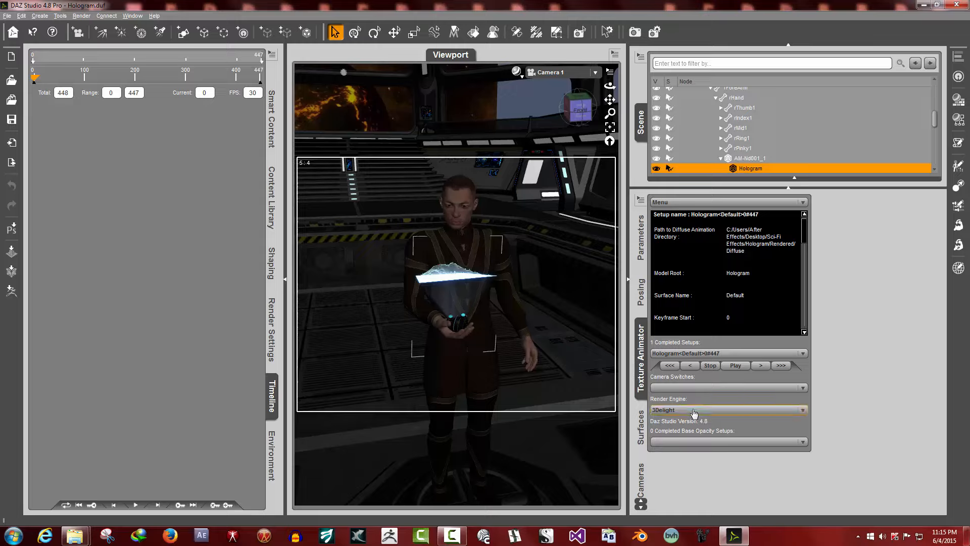
{"action": "left_click", "coordinate": [696, 410]}
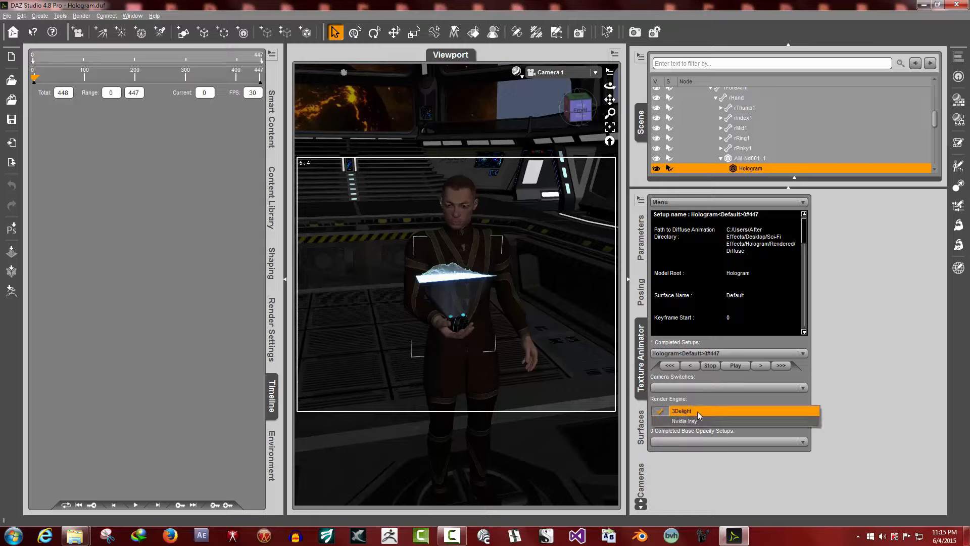
{"action": "left_click", "coordinate": [698, 410]}
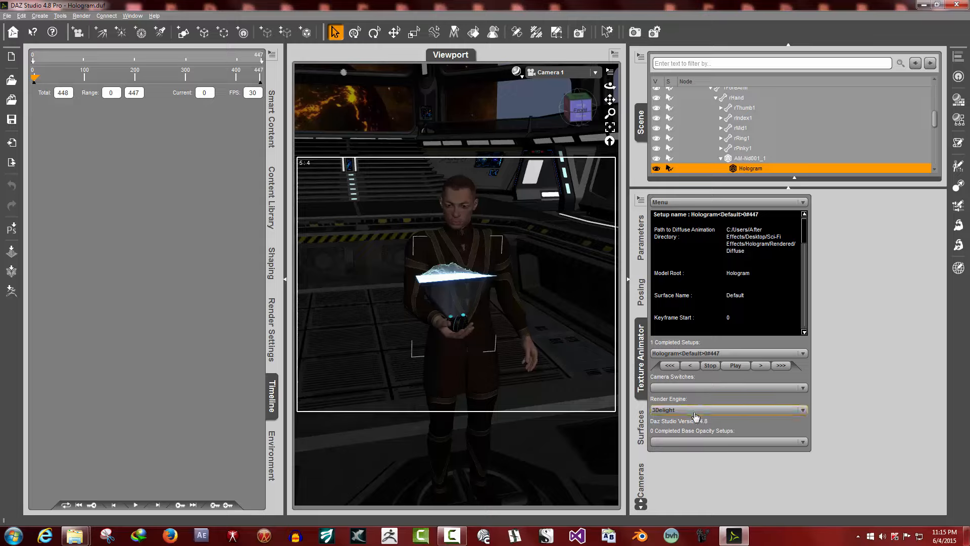
{"action": "left_click", "coordinate": [695, 411]}
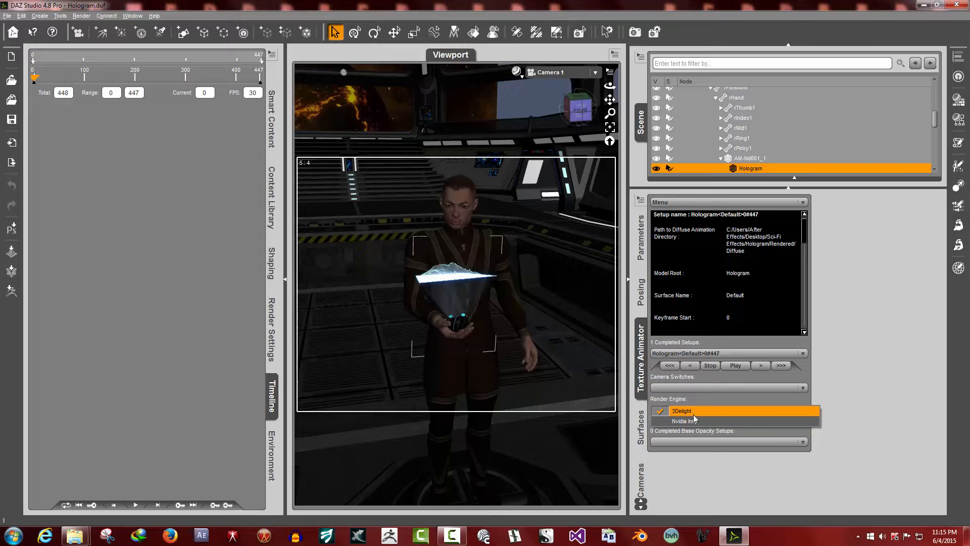
{"action": "left_click", "coordinate": [697, 400]}
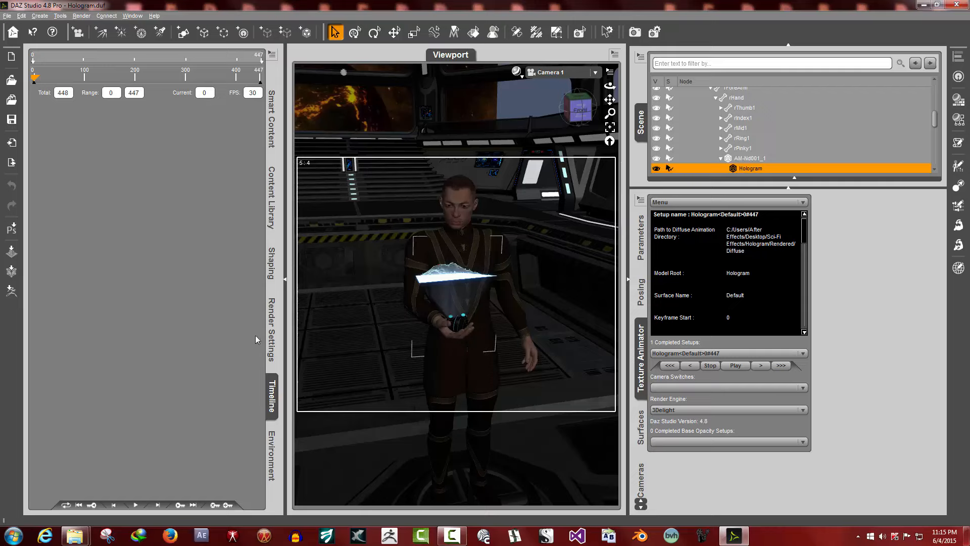
Look through the 3Delight render settings categories from General to Filter, finishing on General
{"action": "left_click", "coordinate": [271, 334]}
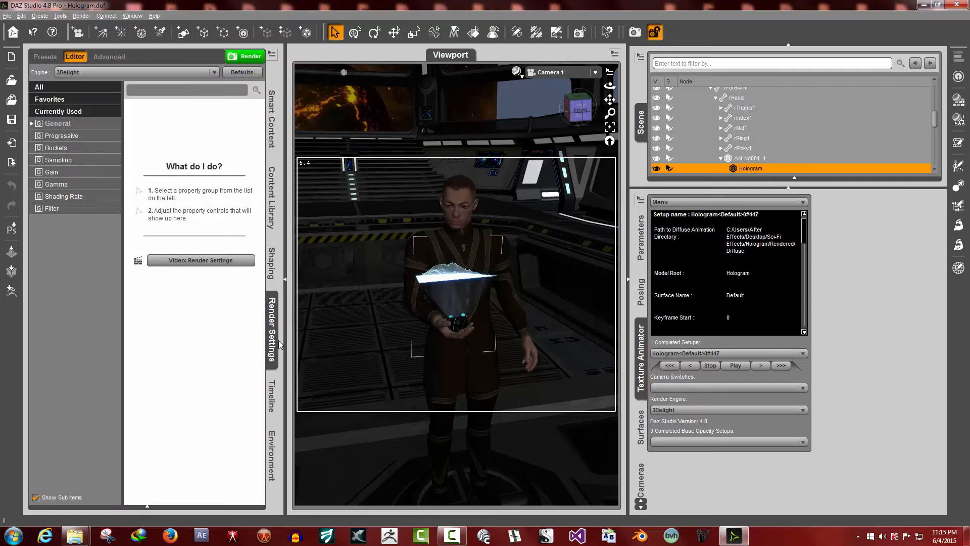
{"action": "left_click", "coordinate": [60, 127]}
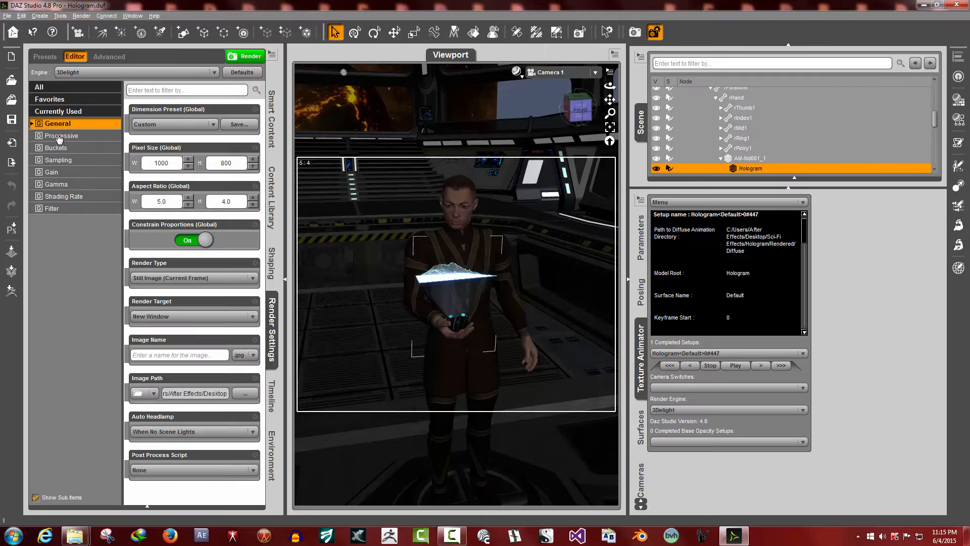
{"action": "left_click", "coordinate": [60, 136]}
{"action": "left_click", "coordinate": [57, 148]}
{"action": "left_click", "coordinate": [58, 160]}
{"action": "left_click", "coordinate": [55, 174]}
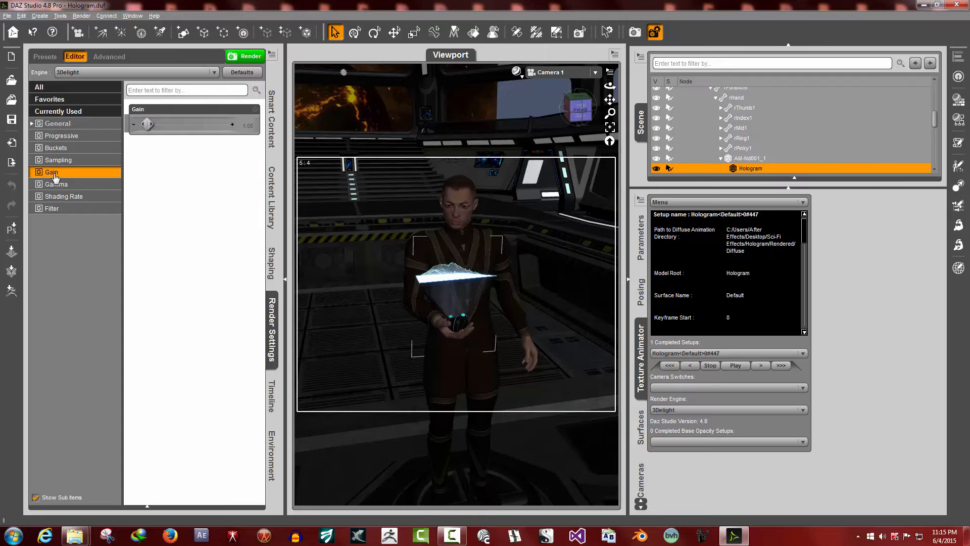
{"action": "left_click", "coordinate": [56, 185]}
{"action": "left_click", "coordinate": [56, 197]}
{"action": "left_click", "coordinate": [55, 208]}
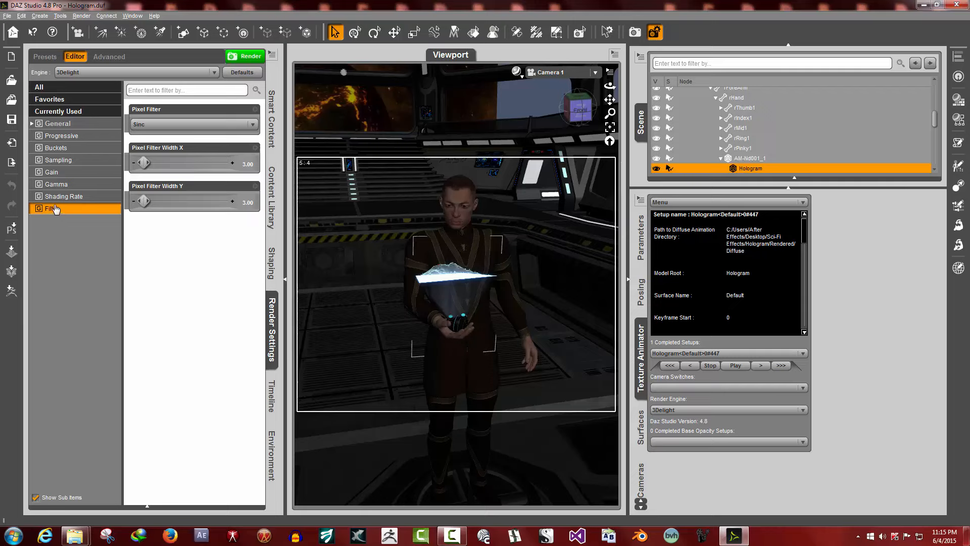
{"action": "left_click", "coordinate": [73, 126]}
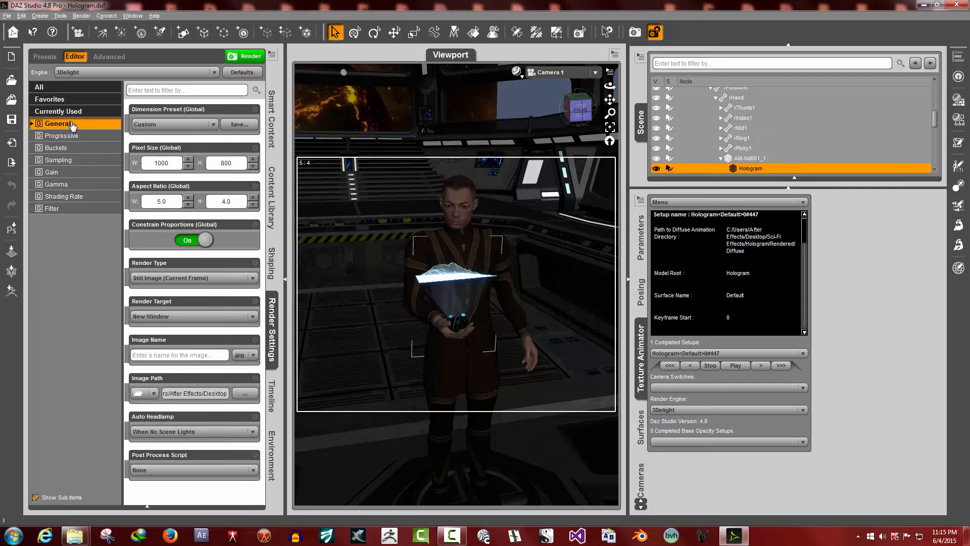
Check the available engines in the render settings and in Texture Animator, keeping 3Delight in both
{"action": "left_click", "coordinate": [80, 73]}
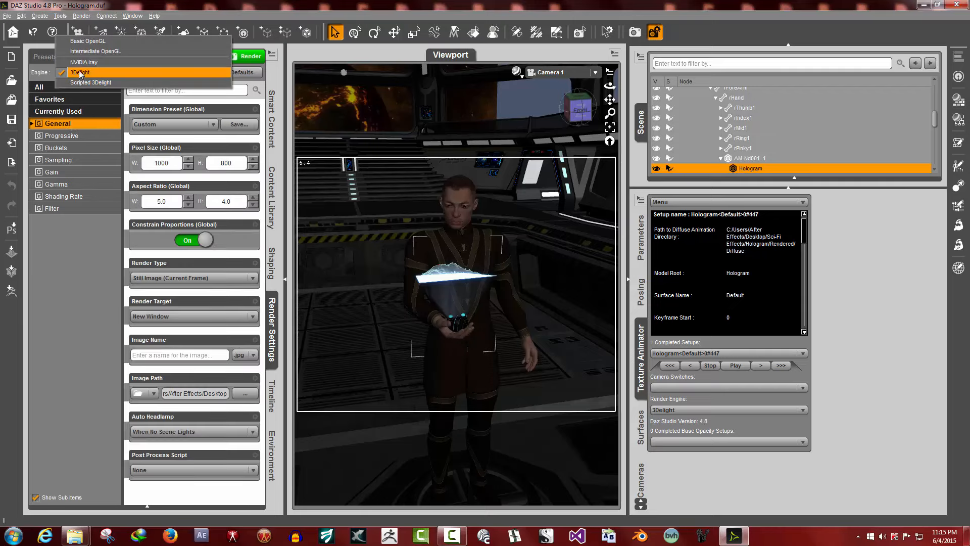
{"action": "left_click", "coordinate": [40, 75]}
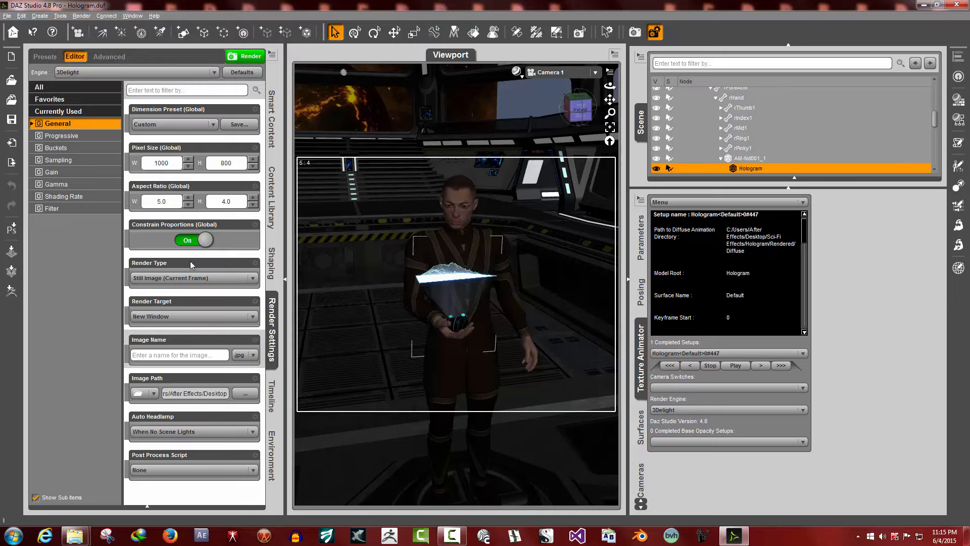
{"action": "left_click", "coordinate": [693, 409]}
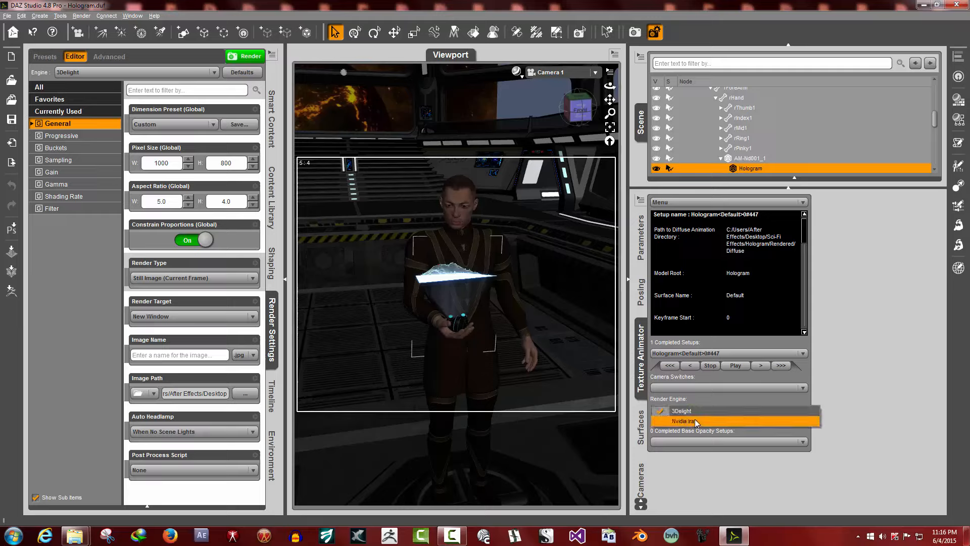
{"action": "left_click", "coordinate": [698, 411]}
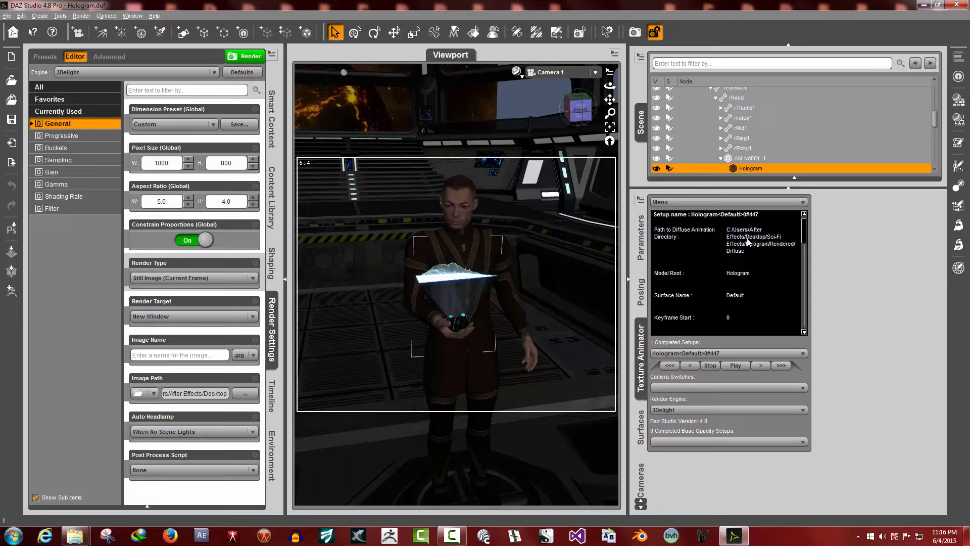
Review the individual 3Delight options again, including Buckets, Sampling, Gain, Gamma, Shading Rate, Filter and Progressive
{"action": "left_click", "coordinate": [56, 148]}
{"action": "left_click", "coordinate": [57, 172]}
{"action": "left_click", "coordinate": [60, 184]}
{"action": "left_click", "coordinate": [63, 196]}
{"action": "left_click", "coordinate": [69, 209]}
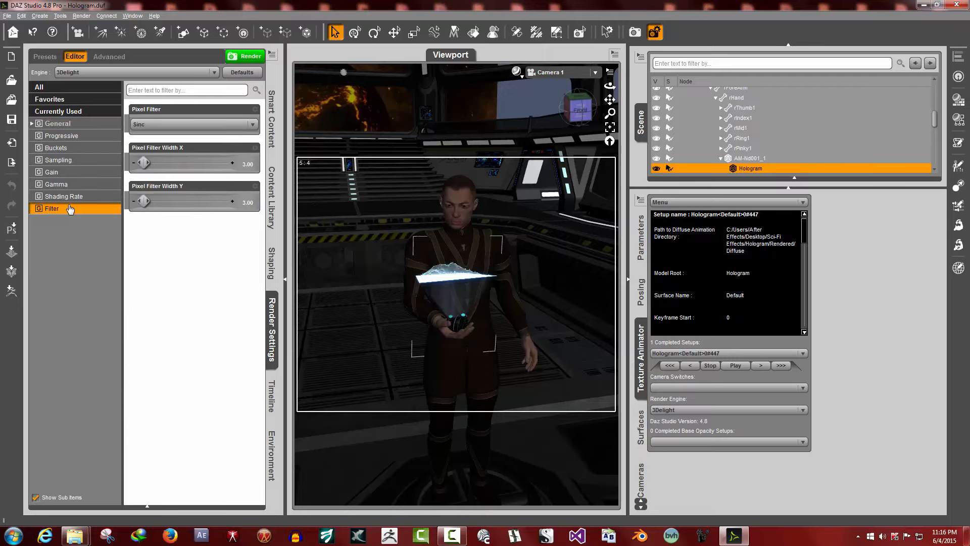
{"action": "left_click", "coordinate": [70, 161]}
{"action": "left_click", "coordinate": [72, 148]}
{"action": "left_click", "coordinate": [74, 136]}
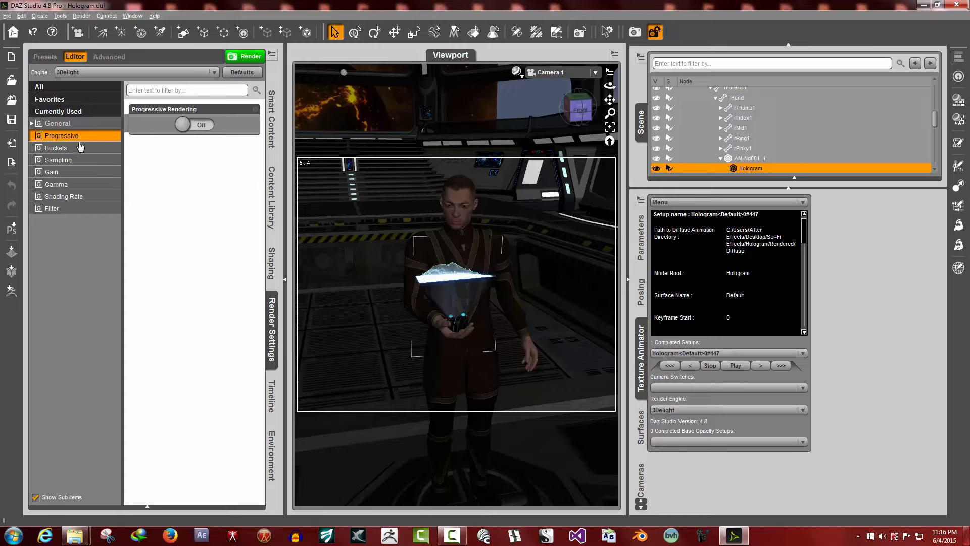
{"action": "left_click", "coordinate": [87, 186]}
{"action": "left_click", "coordinate": [85, 174]}
{"action": "left_click", "coordinate": [86, 150]}
{"action": "left_click", "coordinate": [87, 139]}
Keep the current Windows color scheme without showing the message again, and bring up the Timeline
{"action": "left_click", "coordinate": [289, 280]}
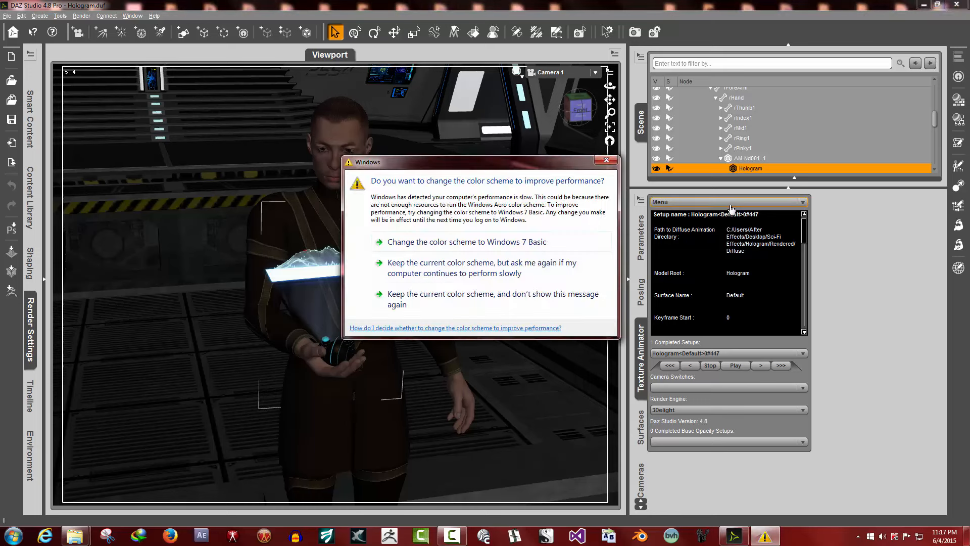
{"action": "left_click", "coordinate": [437, 296]}
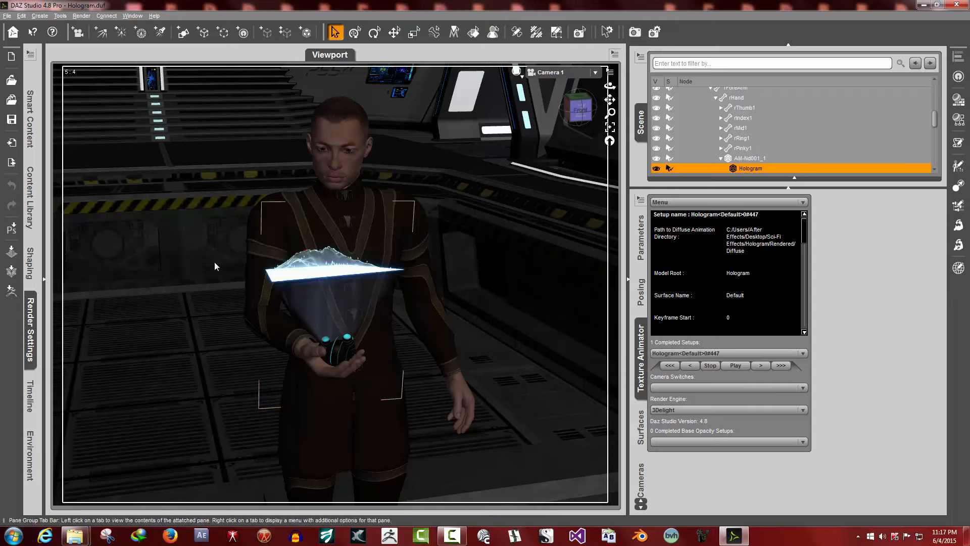
{"action": "left_click", "coordinate": [29, 395]}
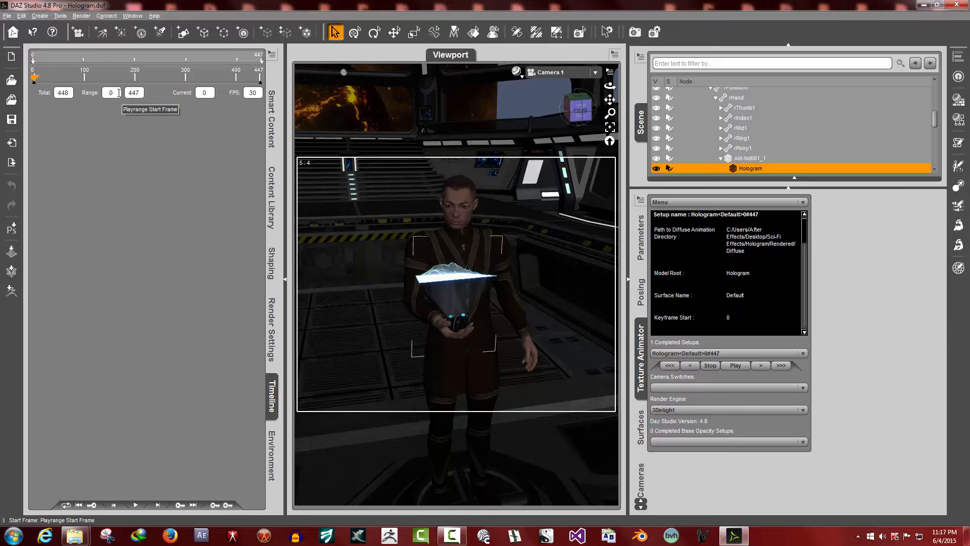
In File Explorer, delete Hologram1_11.jpg, Hologram1_12.jpg and Hologram1_13.jpg from the _TestRender 3 folder and put the window away
{"action": "mouse_move", "coordinate": [75, 536]}
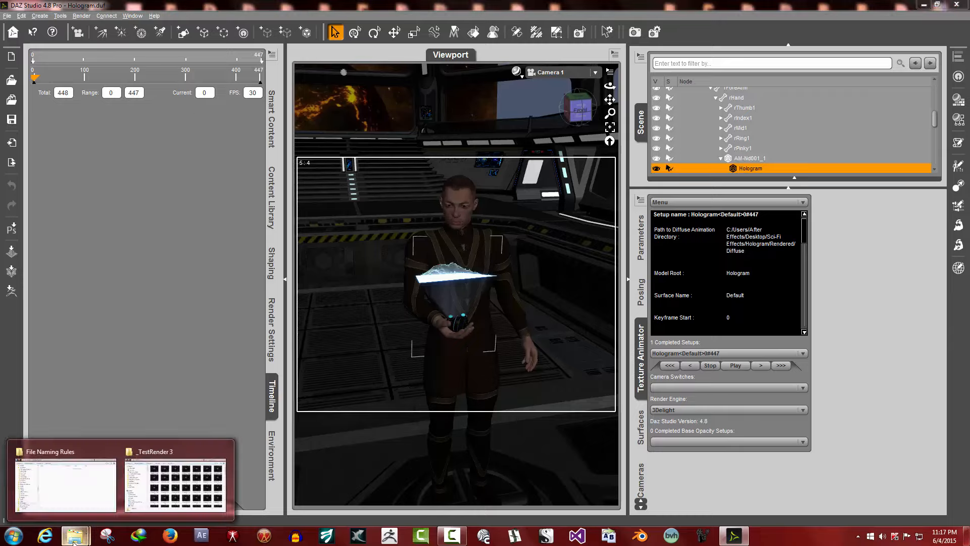
{"action": "left_click", "coordinate": [146, 511]}
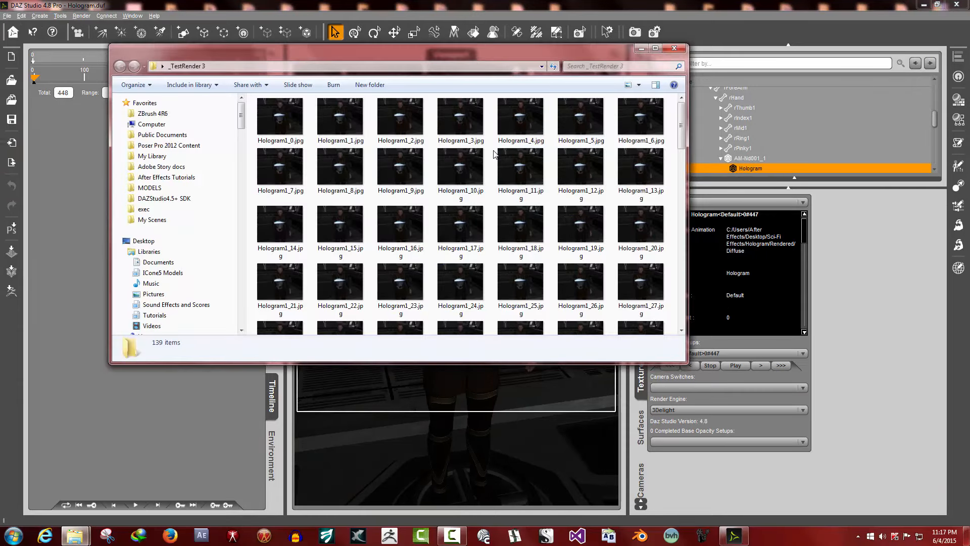
{"action": "left_click_drag", "start_coordinate": [493, 151], "coordinate": [657, 183]}
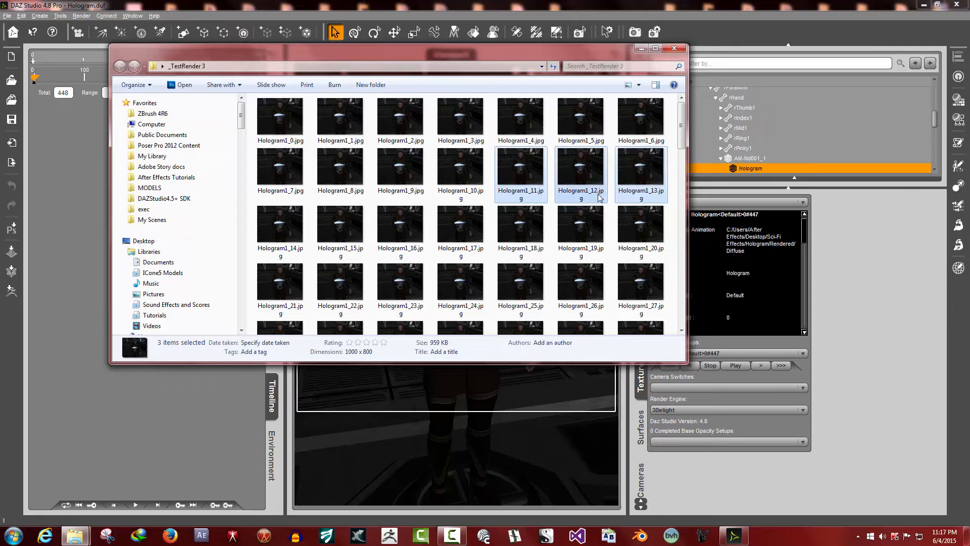
{"action": "key", "text": "Delete"}
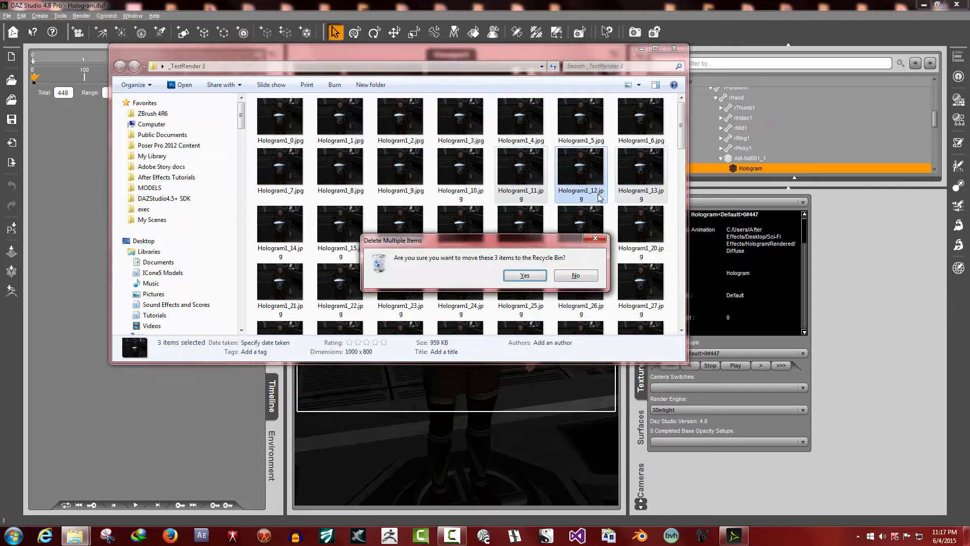
{"action": "left_click", "coordinate": [525, 275]}
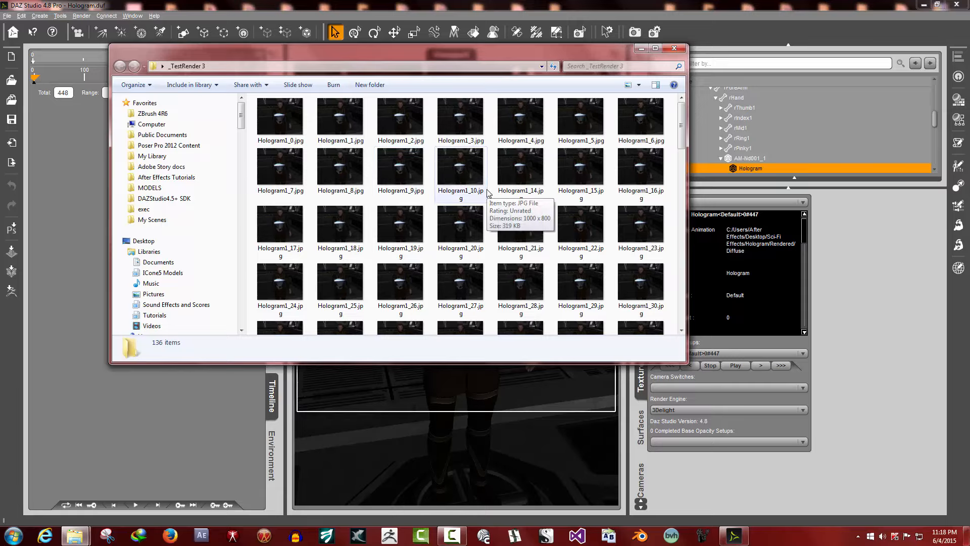
{"action": "left_click", "coordinate": [641, 48]}
Set the timeline play range to frames 11 through 13 and advance the texture animation to the range's last frame
{"action": "left_click", "coordinate": [112, 92]}
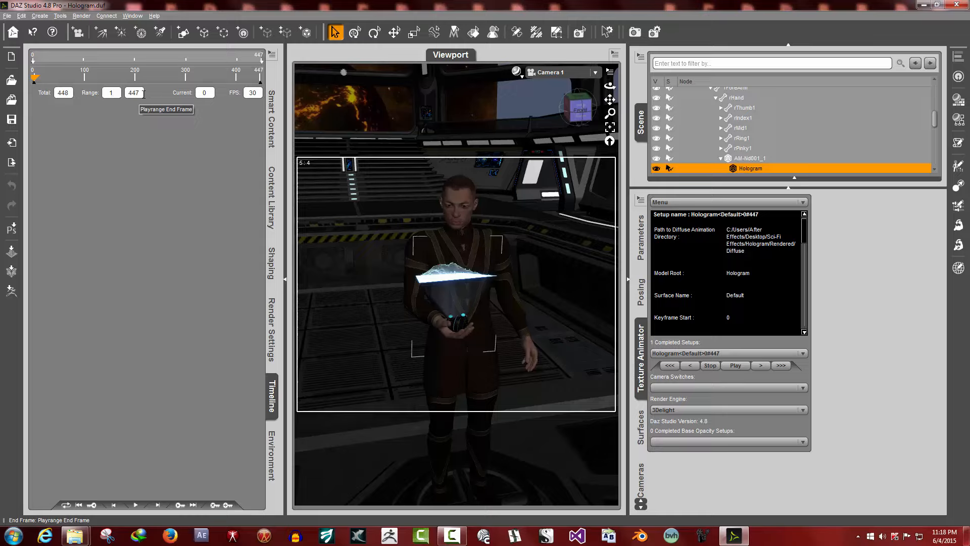
{"action": "key", "text": "Tab"}
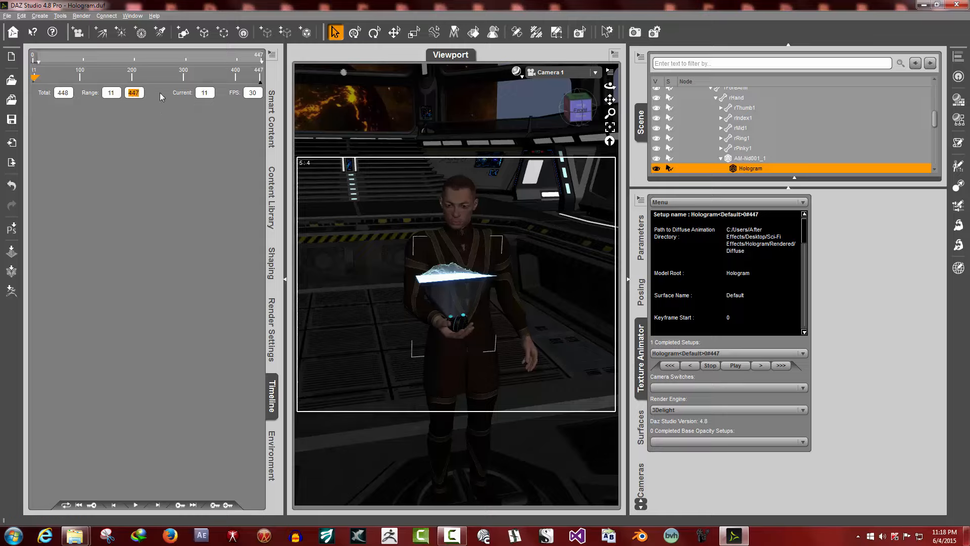
{"action": "type", "text": "13"}
{"action": "key", "text": "Return"}
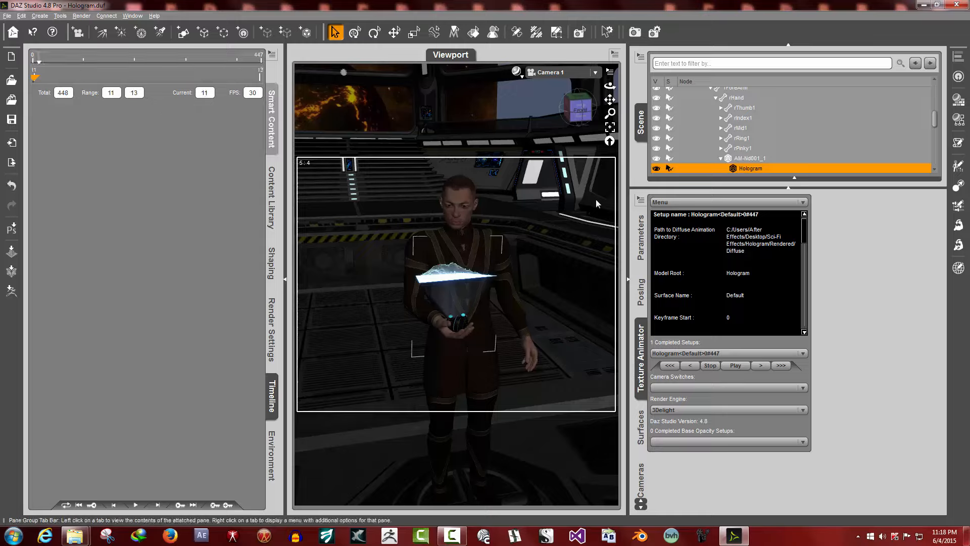
{"action": "left_click", "coordinate": [781, 365]}
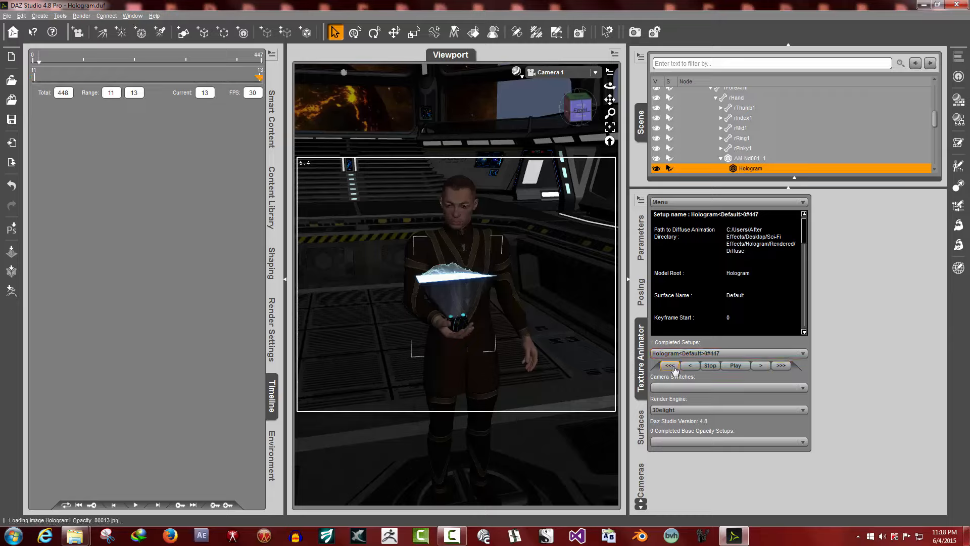
Return the texture animation to the first frame of the play range and start a Texture Animator sequence render
{"action": "left_click", "coordinate": [672, 367]}
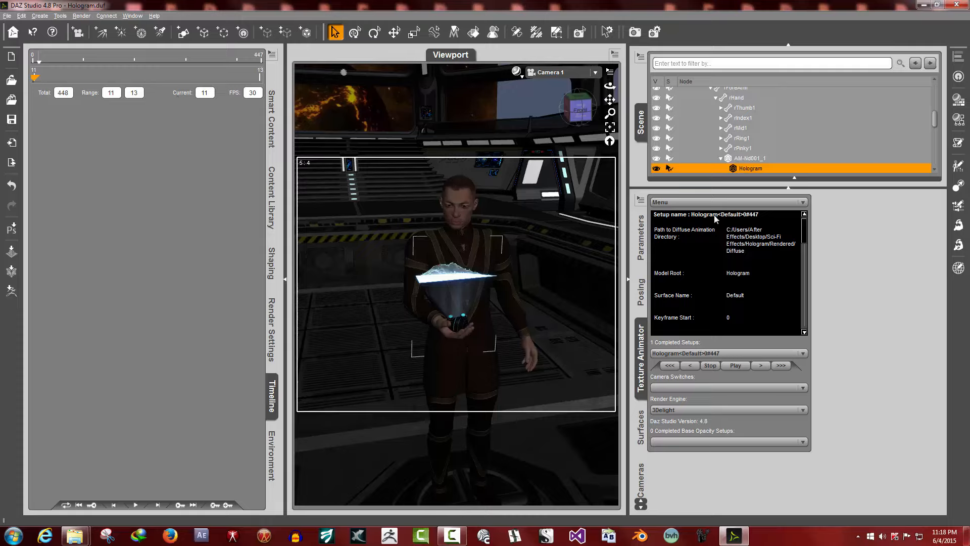
{"action": "left_click", "coordinate": [700, 203]}
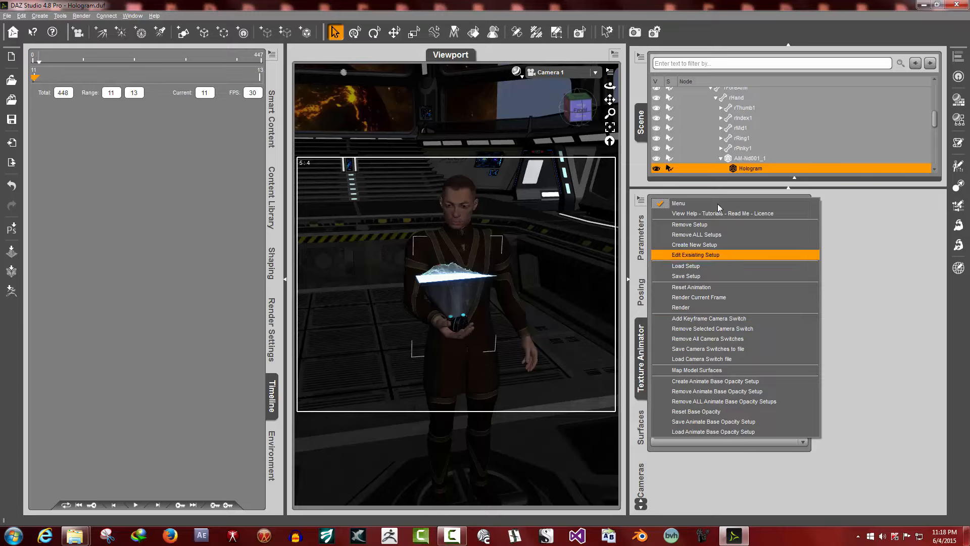
{"action": "left_click", "coordinate": [694, 308]}
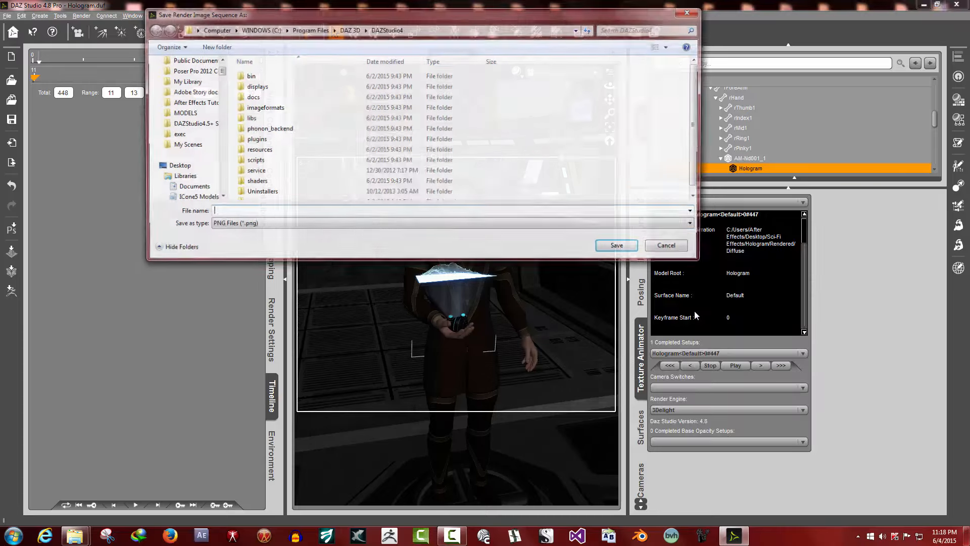
{"action": "left_click_drag", "start_coordinate": [257, 17], "coordinate": [312, 133]}
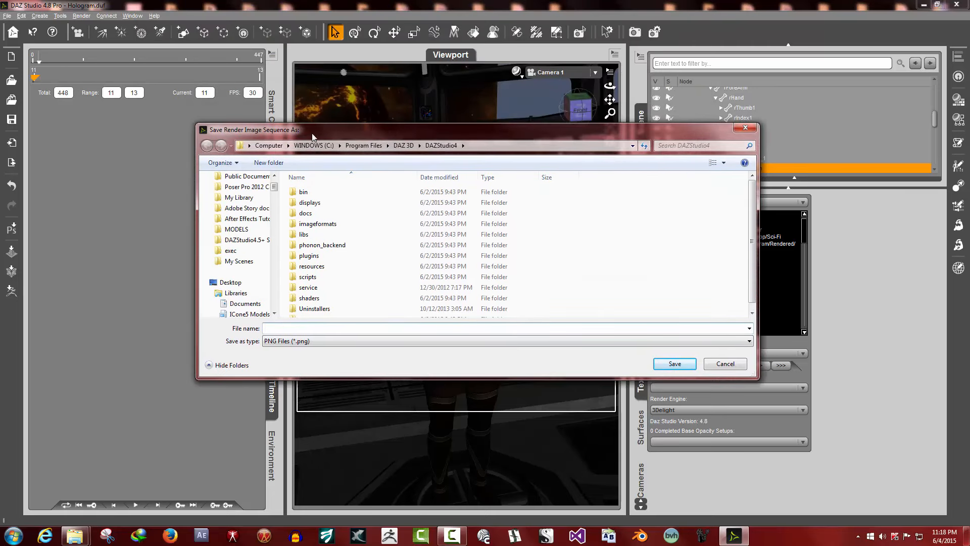
Choose the _TestRender 3 folder as the render destination and show its JPG Files (*.jpg)
{"action": "left_click_drag", "start_coordinate": [274, 188], "coordinate": [275, 206]}
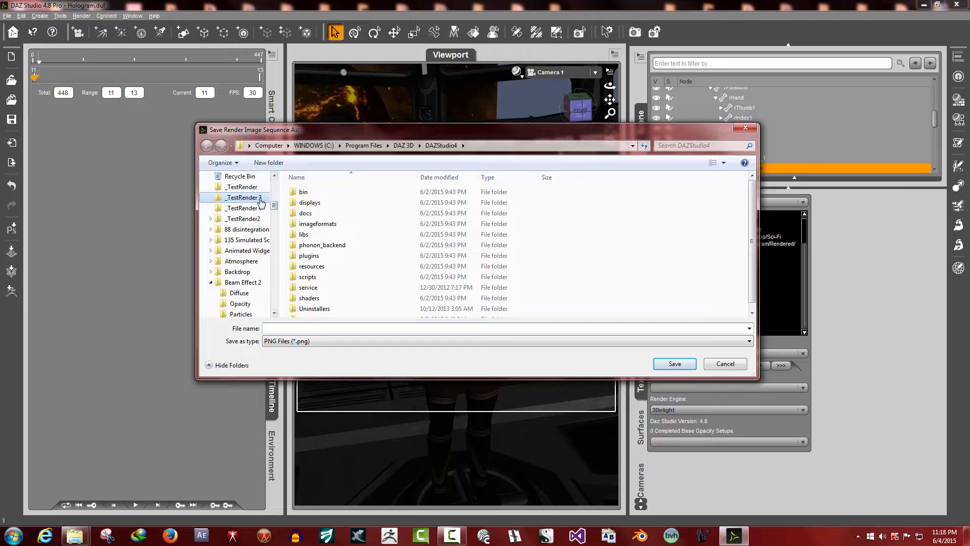
{"action": "left_click", "coordinate": [261, 202]}
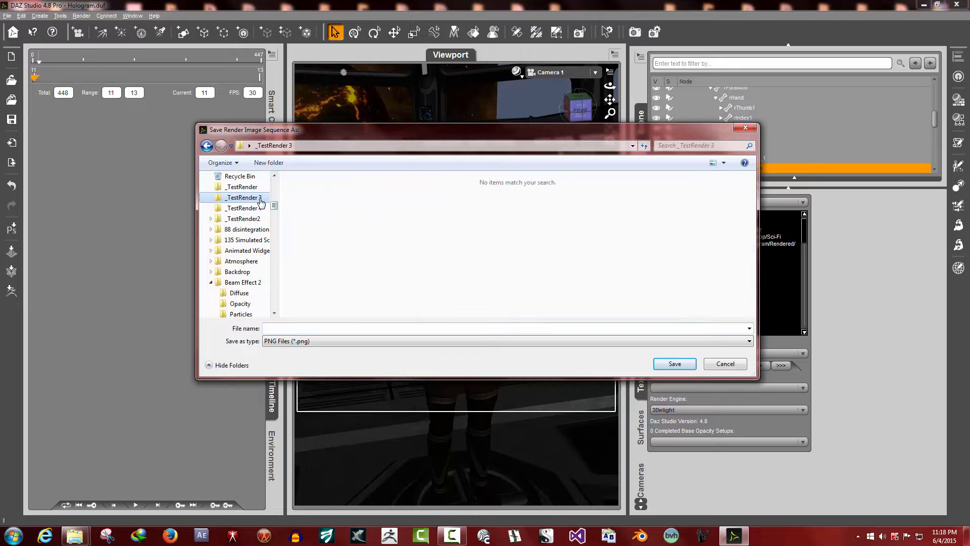
{"action": "left_click", "coordinate": [290, 342]}
{"action": "left_click", "coordinate": [289, 356]}
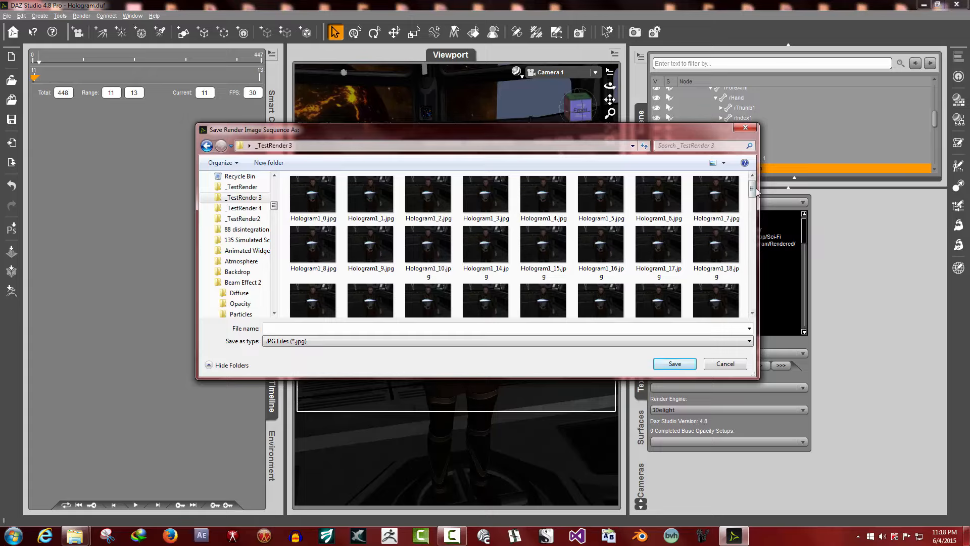
{"action": "scroll", "coordinate": [758, 191], "scroll_direction": "down", "scroll_amount": 1}
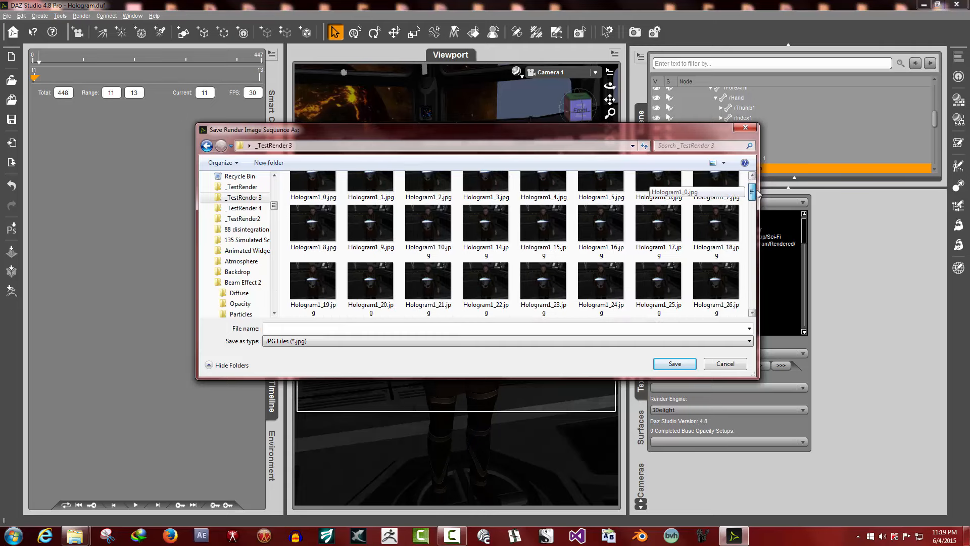
{"action": "left_click_drag", "start_coordinate": [758, 193], "coordinate": [757, 193]}
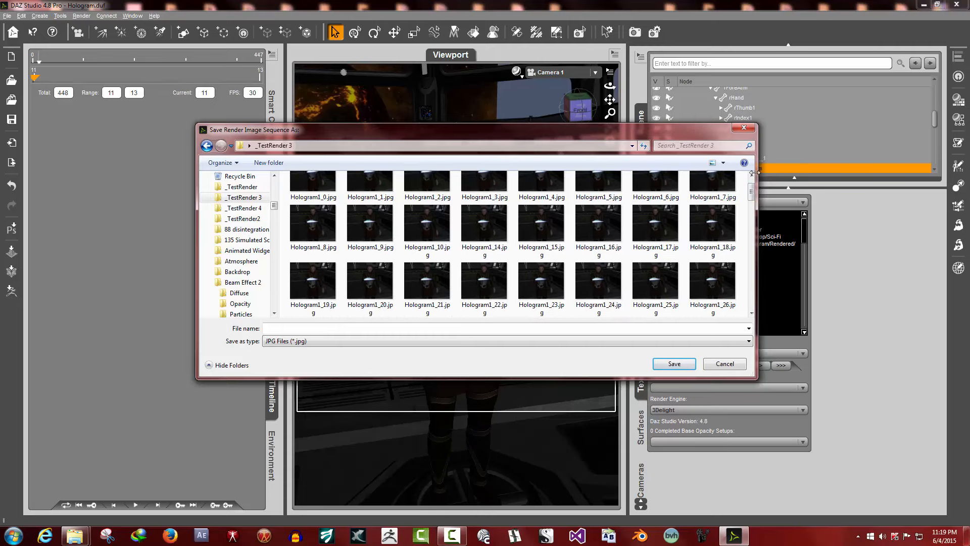
Name the image sequence Hologram1_ by taking the existing Hologram1_0.jpg name and stripping its frame number and extension
{"action": "left_click", "coordinate": [309, 188]}
{"action": "left_click_drag", "start_coordinate": [311, 328], "coordinate": [299, 329]}
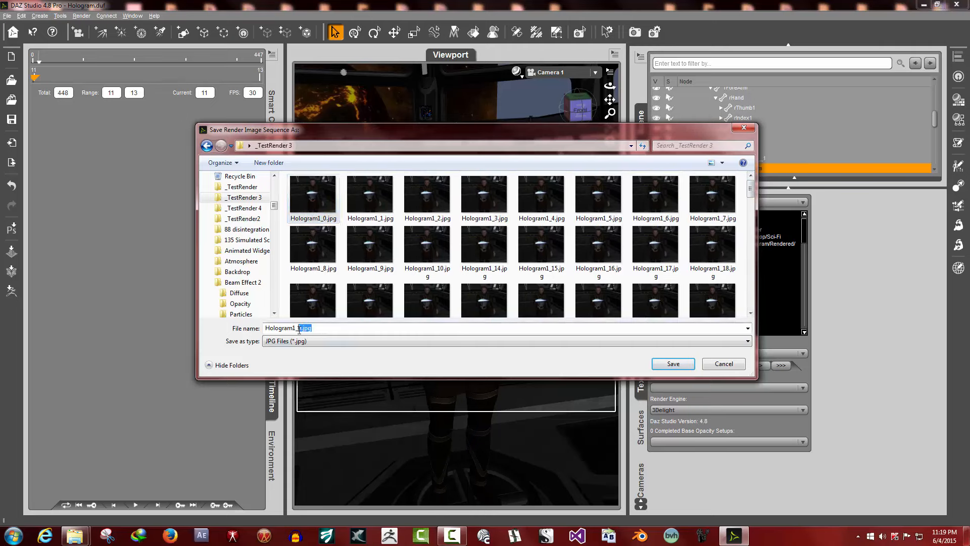
{"action": "key", "text": "BackSpace"}
{"action": "left_click", "coordinate": [254, 357]}
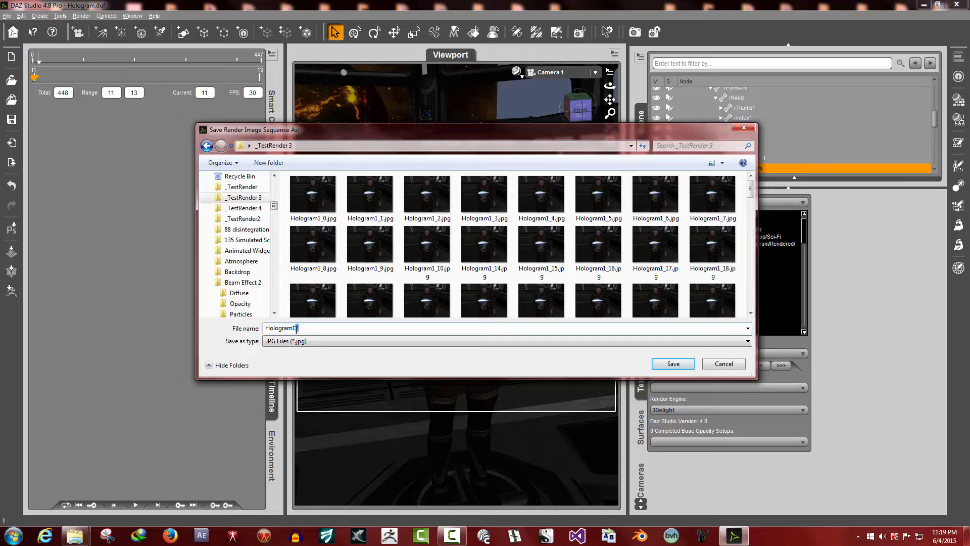
{"action": "key", "text": "BackSpace"}
{"action": "left_click_drag", "start_coordinate": [297, 328], "coordinate": [264, 328]}
{"action": "left_click", "coordinate": [300, 331]}
{"action": "left_click", "coordinate": [302, 329]}
Keep JPG Files (*.jpg) as the output type and save to render the frame range
{"action": "left_click", "coordinate": [319, 343]}
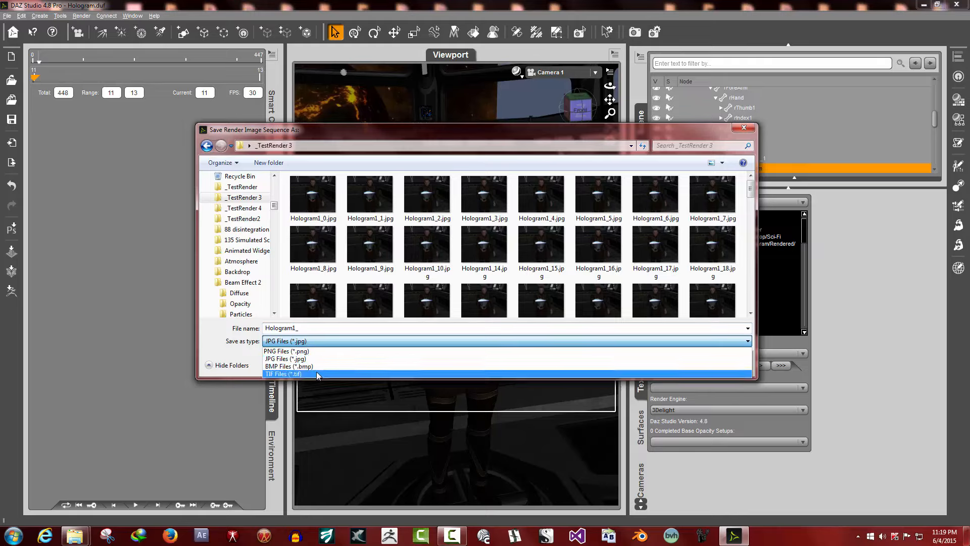
{"action": "left_click", "coordinate": [317, 359]}
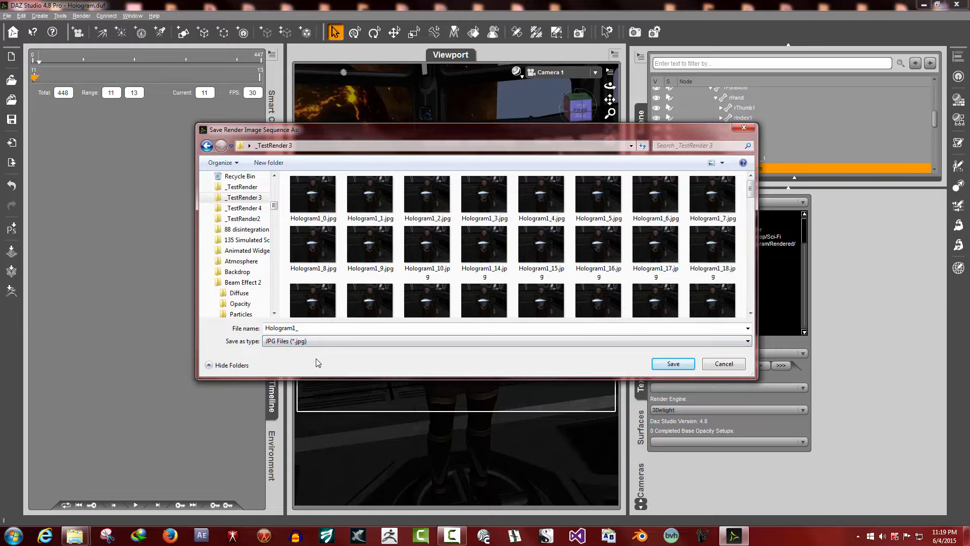
{"action": "left_click", "coordinate": [672, 364]}
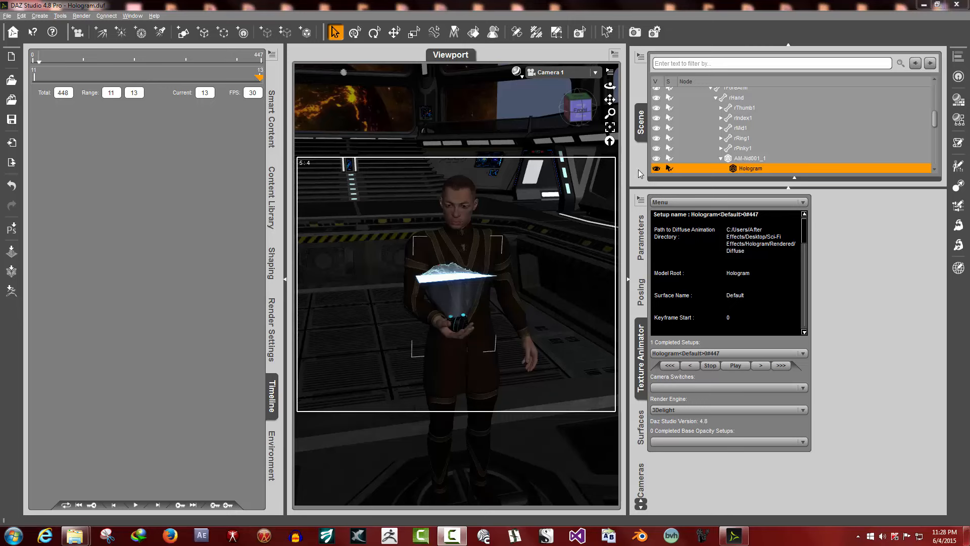
In File Explorer, preview the hologram renders from Hologram1_10.jpg to Hologram1_13.jpg, and put the viewer and folder away
{"action": "mouse_move", "coordinate": [74, 541]}
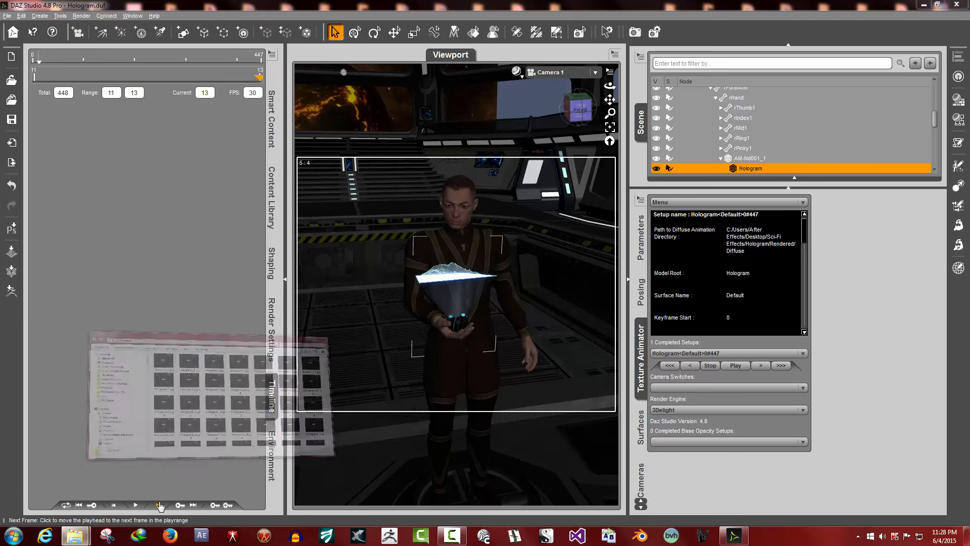
{"action": "left_click", "coordinate": [181, 485]}
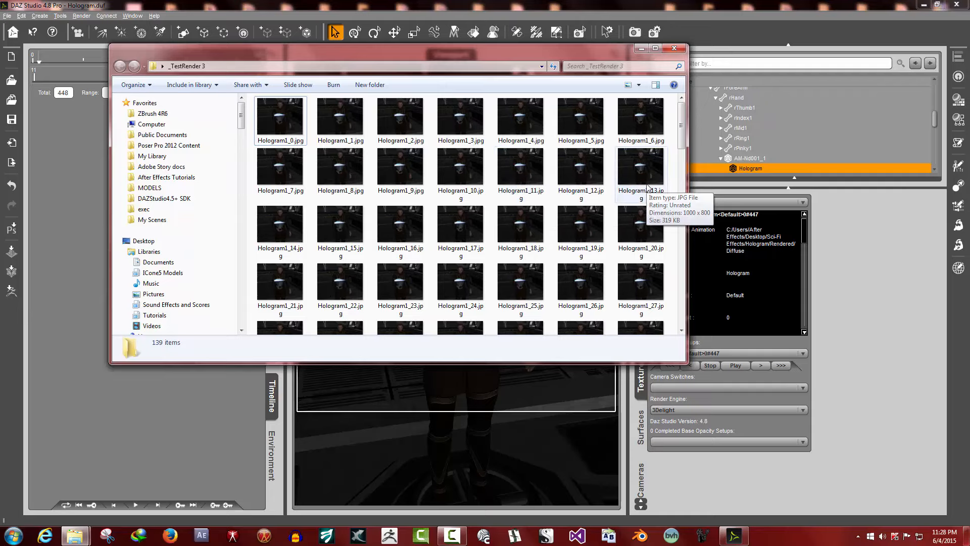
{"action": "right_click", "coordinate": [464, 178]}
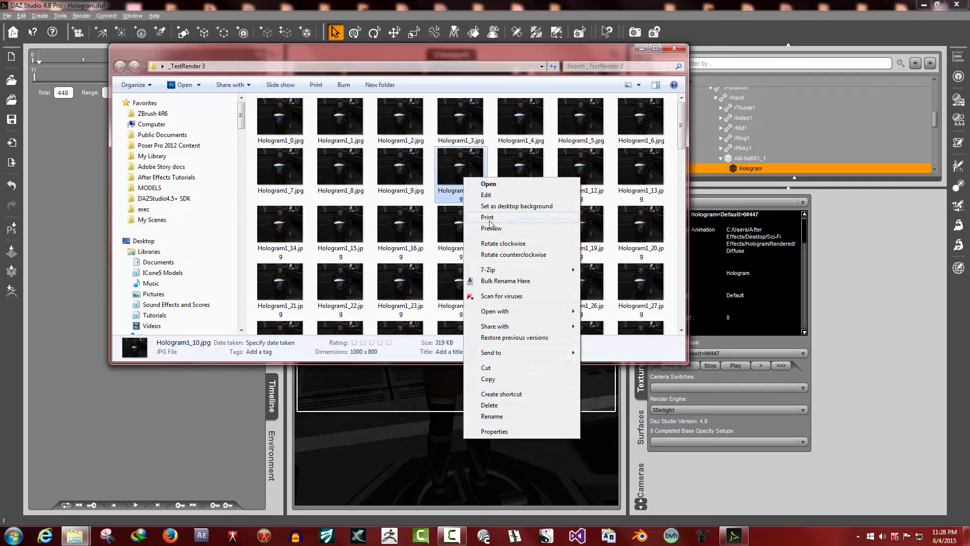
{"action": "left_click", "coordinate": [490, 228]}
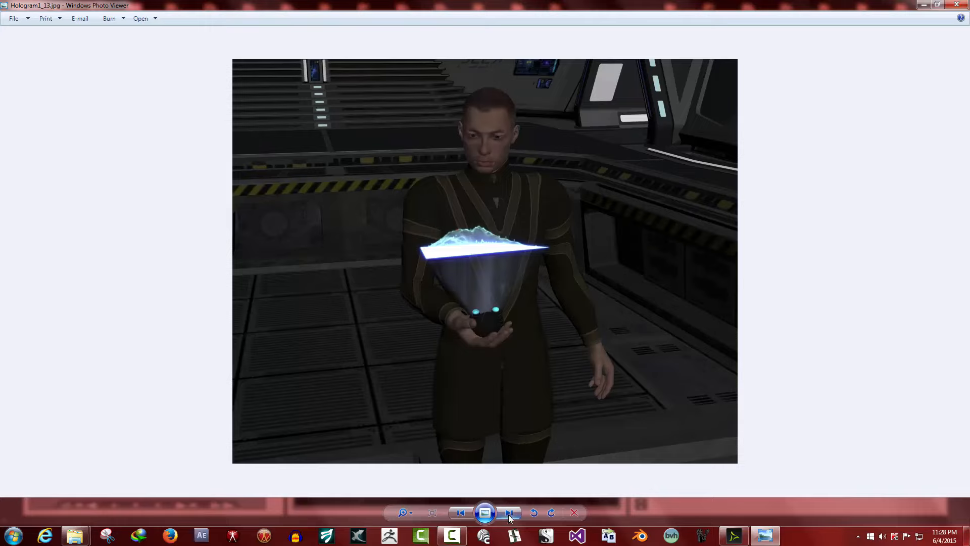
{"action": "left_click", "coordinate": [460, 512]}
{"action": "left_click", "coordinate": [460, 512]}
{"action": "left_click", "coordinate": [958, 6]}
{"action": "left_click", "coordinate": [642, 52]}
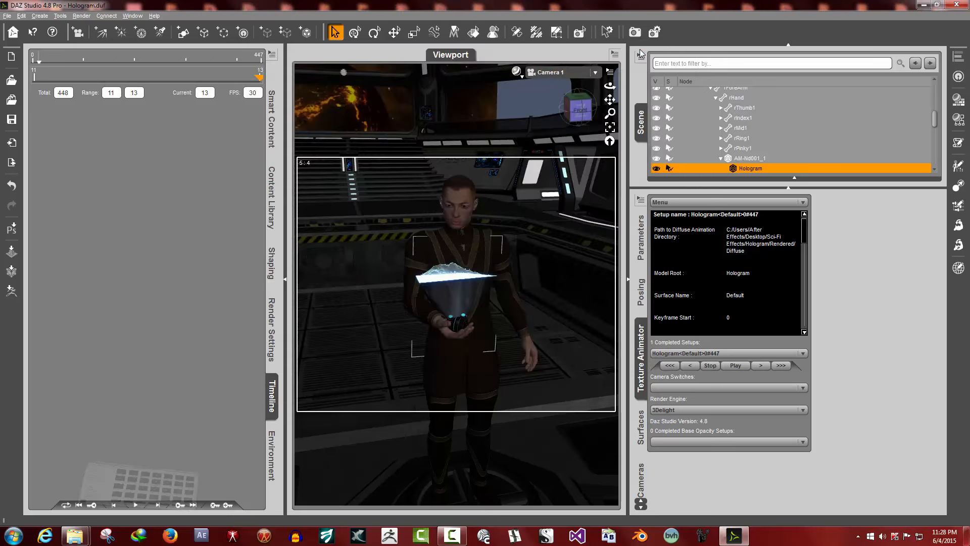
Set the timeline play range to frames 0 through 447 and return the texture animation to its first frame
{"action": "double_click", "coordinate": [117, 93]}
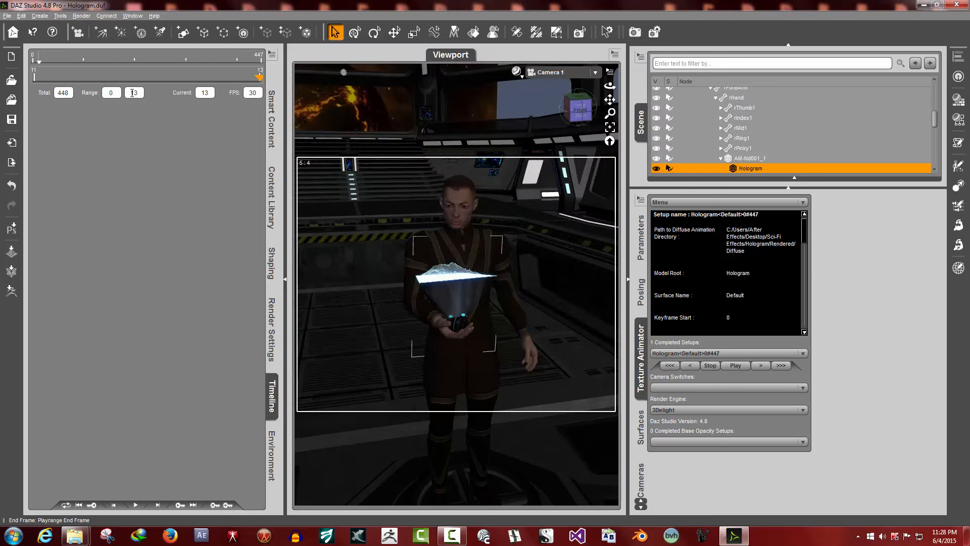
{"action": "type", "text": "0"}
{"action": "key", "text": "Return"}
{"action": "double_click", "coordinate": [135, 93]}
{"action": "type", "text": "44"}
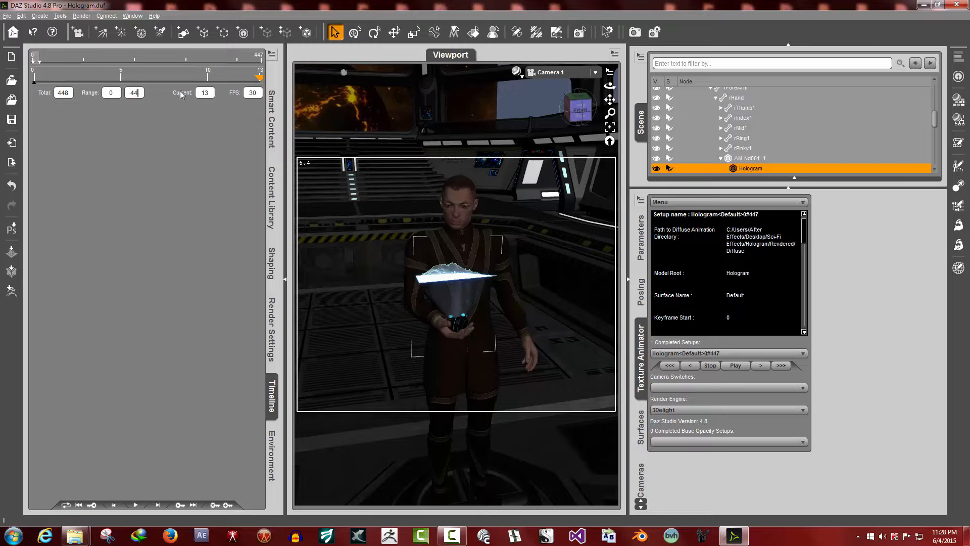
{"action": "type", "text": "7"}
{"action": "key", "text": "Return"}
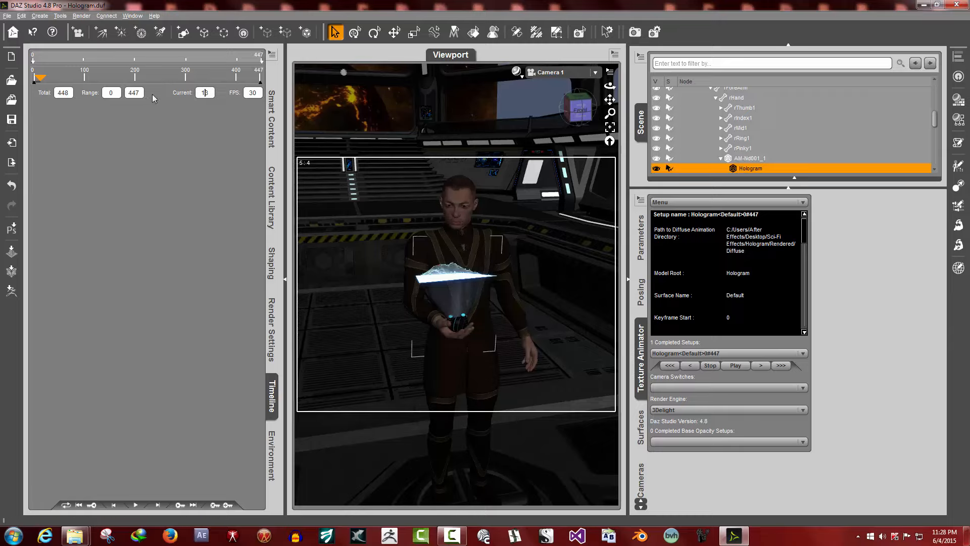
{"action": "left_click", "coordinate": [672, 367]}
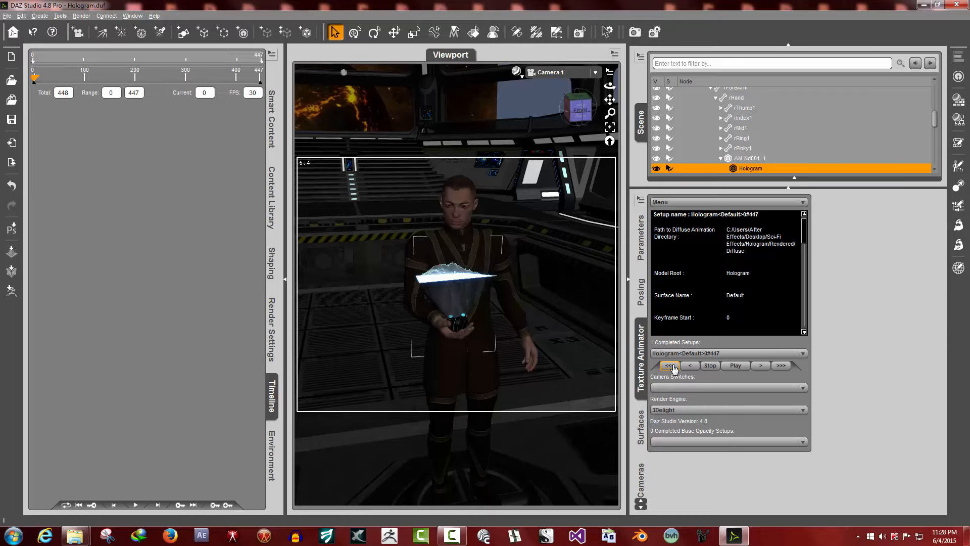
Check the rendered files in the _TestRender 3 folder again, highlight Hologram1_19.jpg, and put the window away
{"action": "mouse_move", "coordinate": [75, 535]}
{"action": "left_click", "coordinate": [182, 485]}
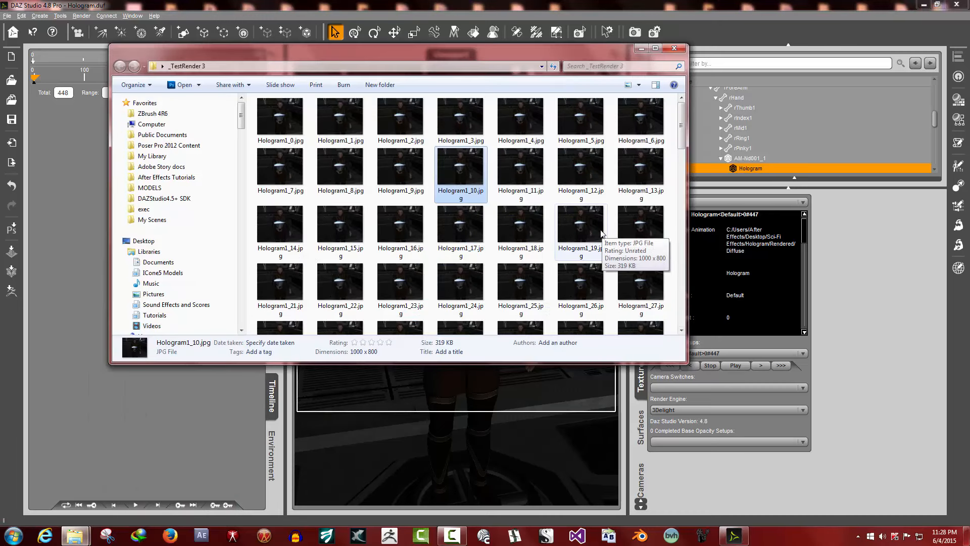
{"action": "left_click", "coordinate": [602, 232]}
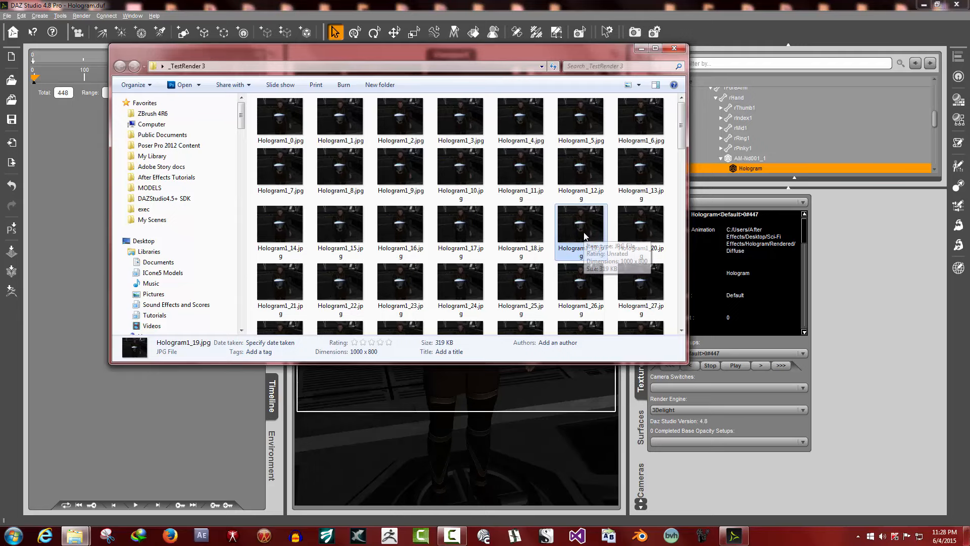
{"action": "left_click", "coordinate": [638, 47]}
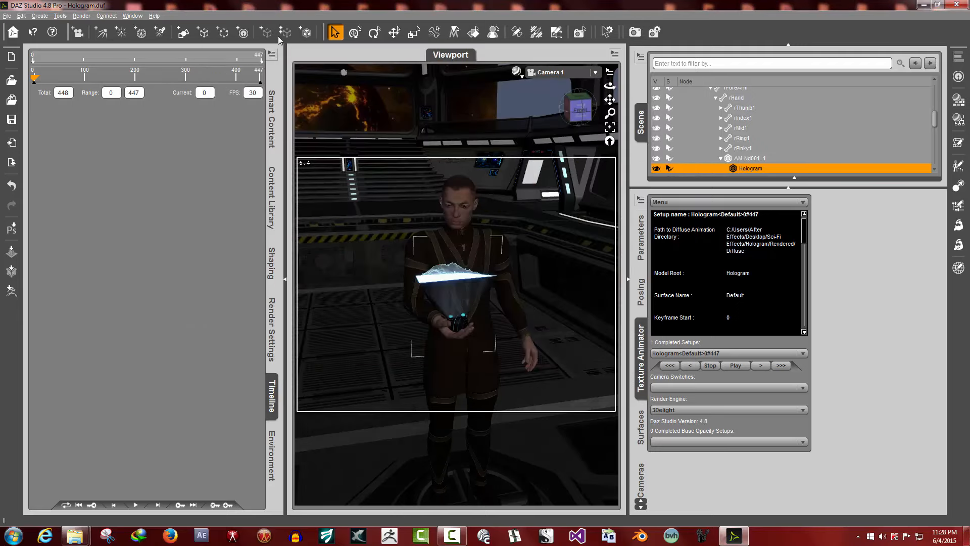
Jump the timeline to frame 112 and scrub the playhead back to frame 55
{"action": "double_click", "coordinate": [207, 93]}
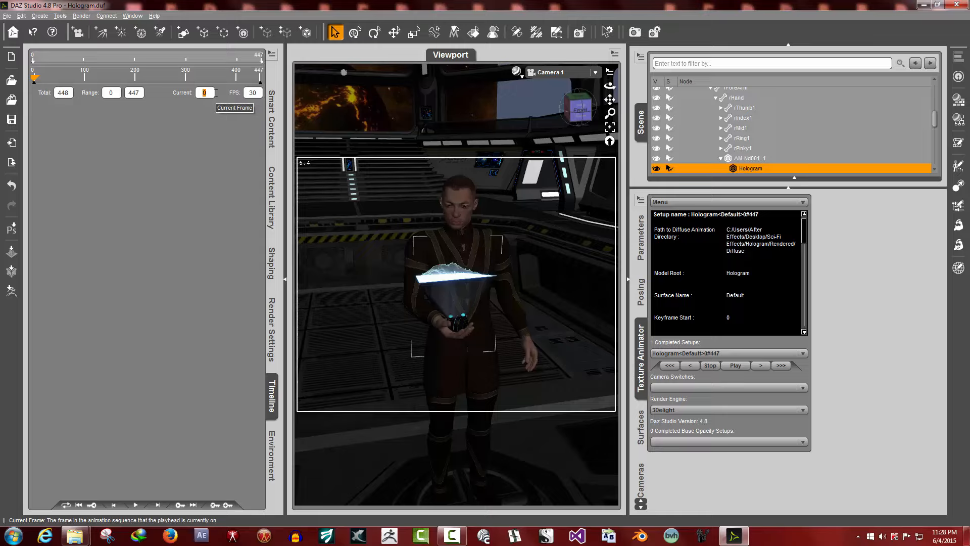
{"action": "type", "text": "112"}
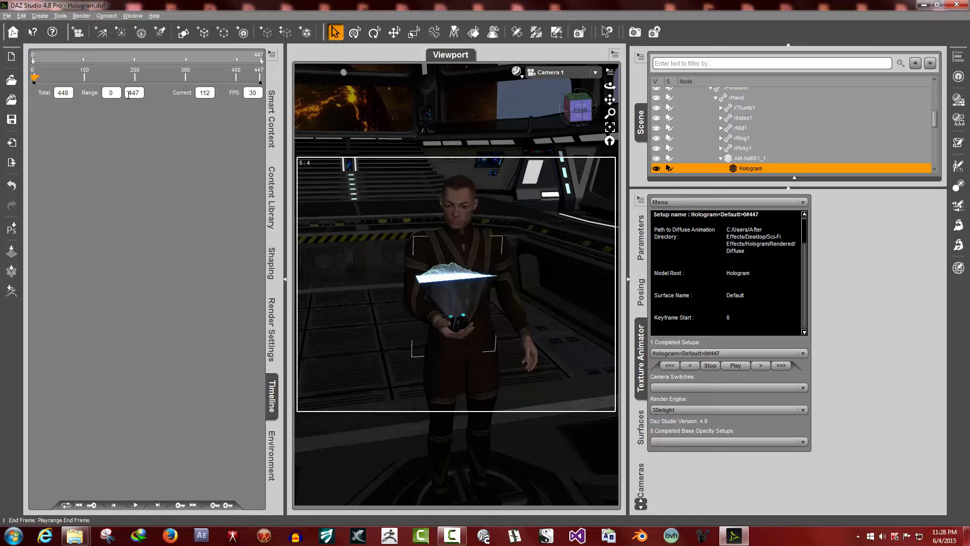
{"action": "key", "text": "Return"}
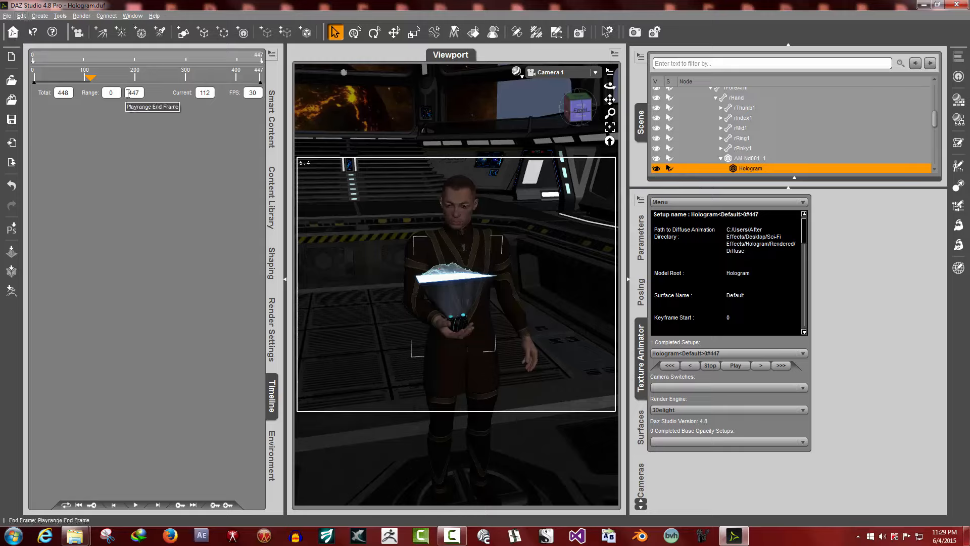
{"action": "left_click", "coordinate": [205, 93]}
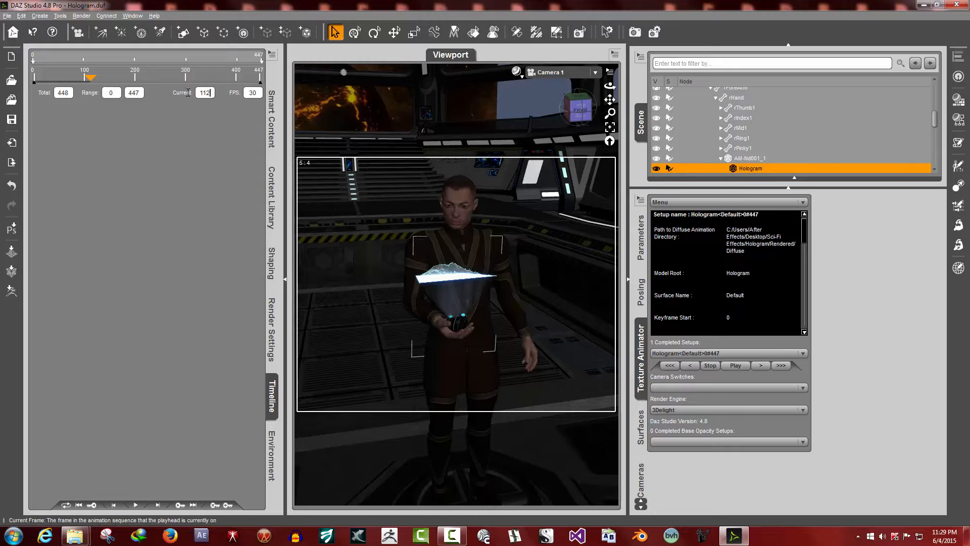
{"action": "left_click_drag", "start_coordinate": [70, 84], "coordinate": [61, 78]}
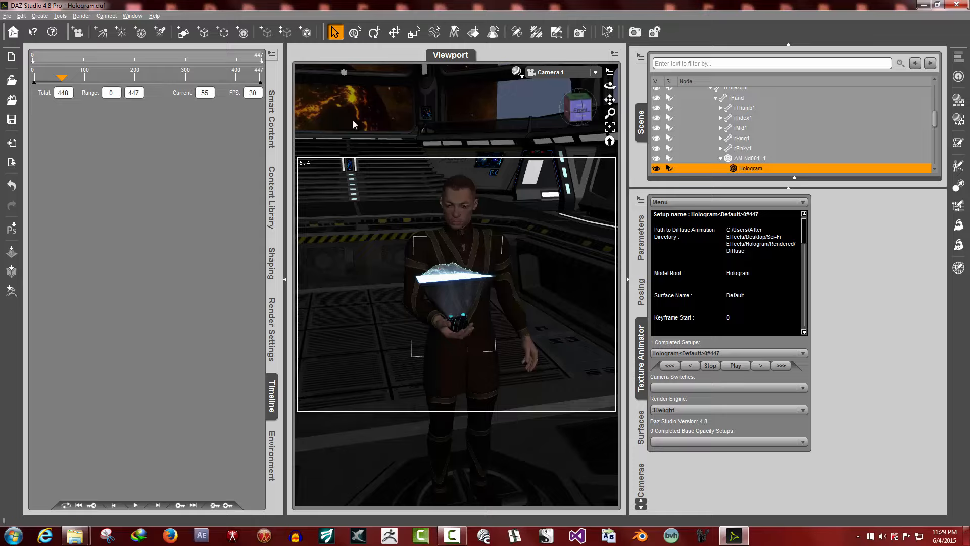
{"action": "left_click", "coordinate": [766, 367]}
Set the timeline's current frame to 112 and step the texture animation forward to load that frame's texture
{"action": "double_click", "coordinate": [209, 93]}
{"action": "type", "text": "112"}
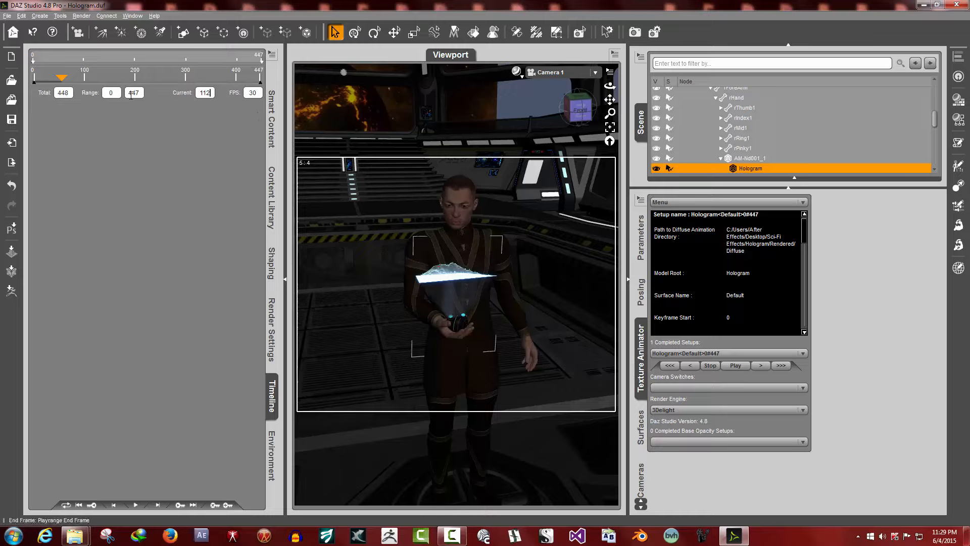
{"action": "key", "text": "Return"}
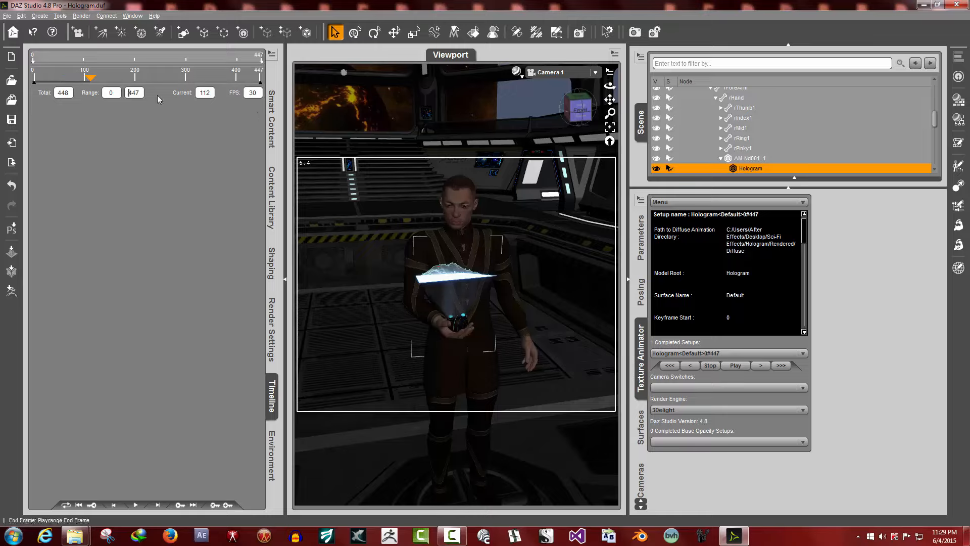
{"action": "left_click", "coordinate": [758, 367]}
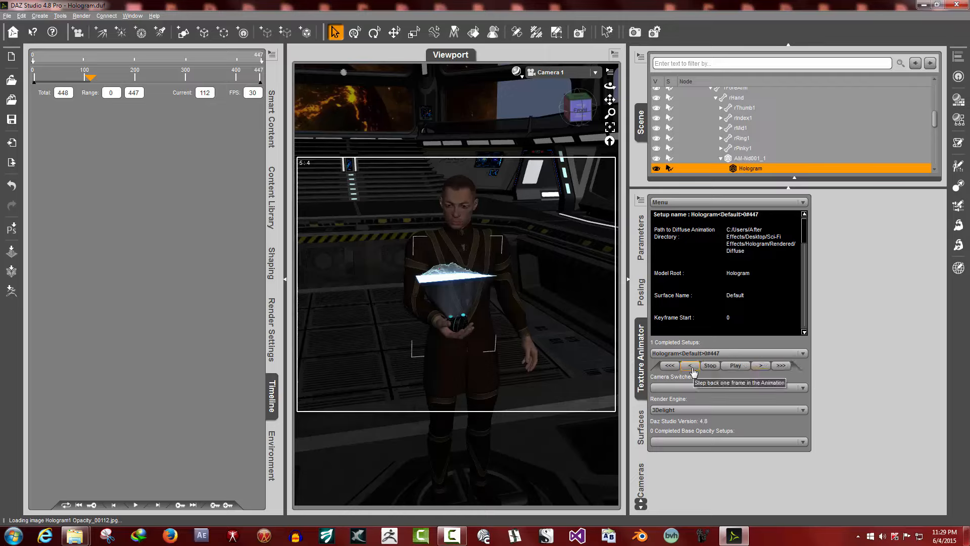
Start a Texture Animator render of the current frame, choosing the _TestRender 3 folder and the JPG format for the output
{"action": "left_click", "coordinate": [711, 207]}
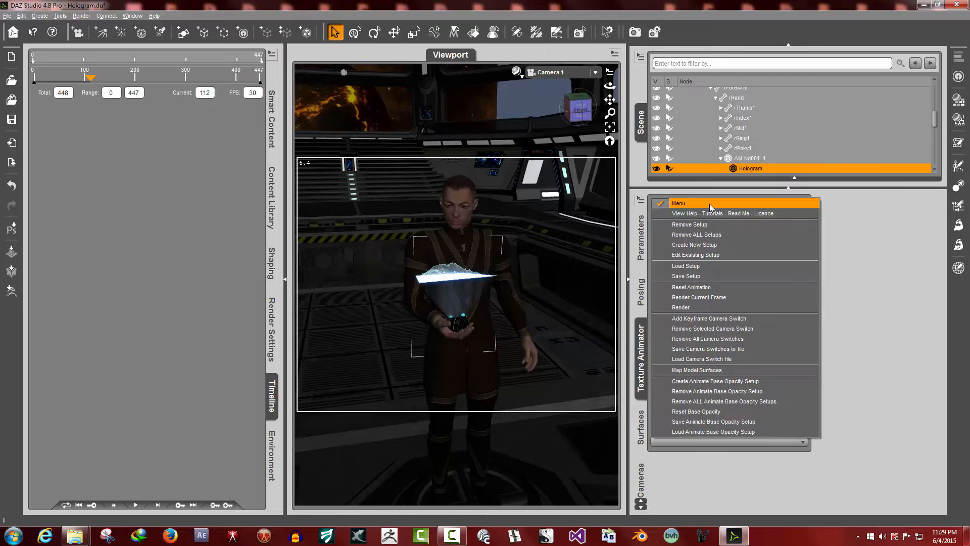
{"action": "left_click", "coordinate": [709, 300]}
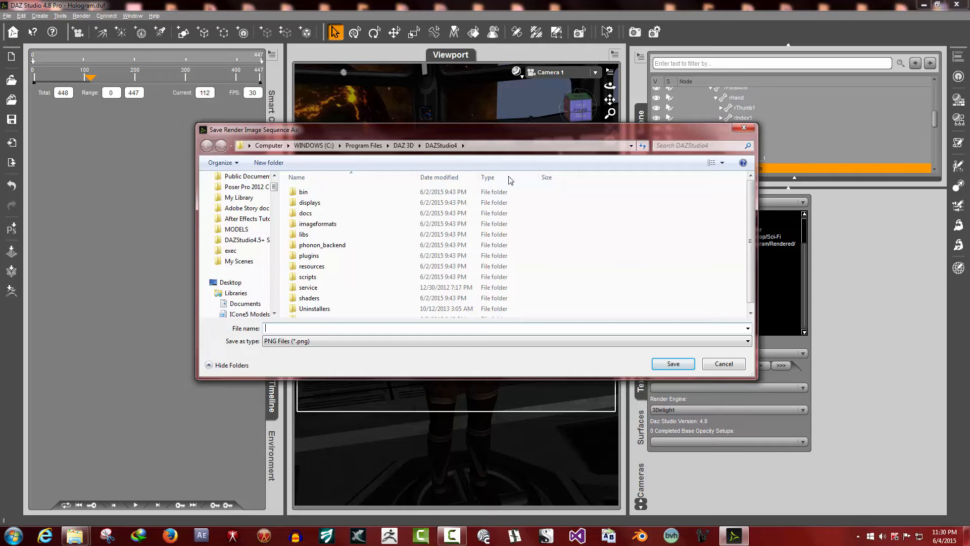
{"action": "left_click_drag", "start_coordinate": [370, 132], "coordinate": [410, 112]}
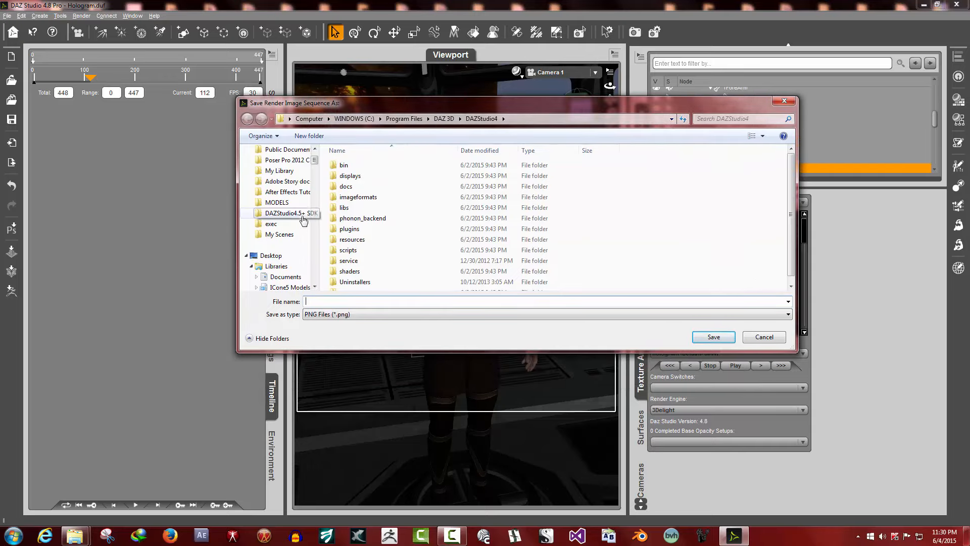
{"action": "mouse_move", "coordinate": [314, 161]}
{"action": "left_mouse_down"}
{"action": "mouse_move", "coordinate": [315, 187]}
{"action": "mouse_move", "coordinate": [314, 165]}
{"action": "mouse_move", "coordinate": [314, 178]}
{"action": "left_mouse_up"}
{"action": "left_click", "coordinate": [286, 174]}
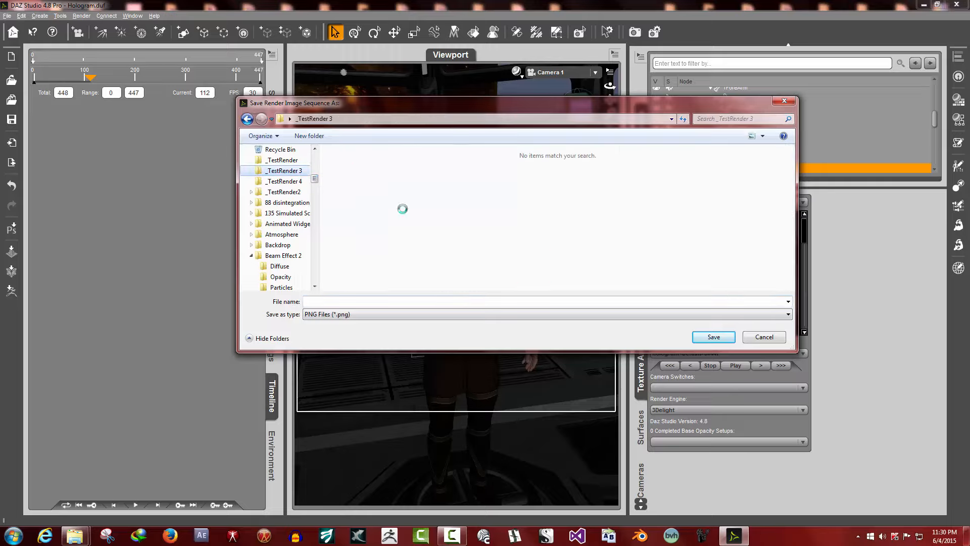
{"action": "left_click", "coordinate": [353, 314]}
{"action": "left_click", "coordinate": [333, 332]}
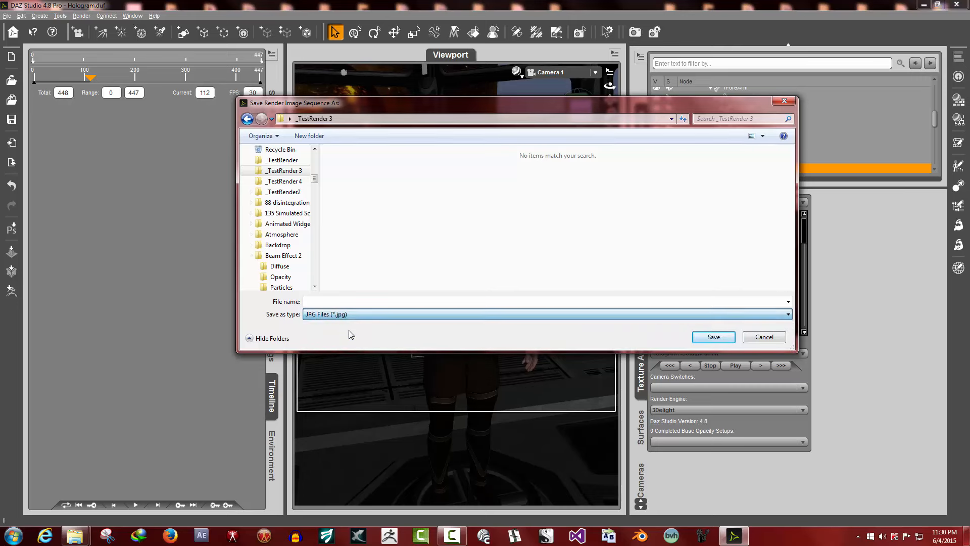
Name the output Hologram1_ and save to render the current frame
{"action": "left_click", "coordinate": [354, 303]}
{"action": "left_click_drag", "start_coordinate": [353, 303], "coordinate": [339, 302]}
{"action": "key", "text": "BackSpace"}
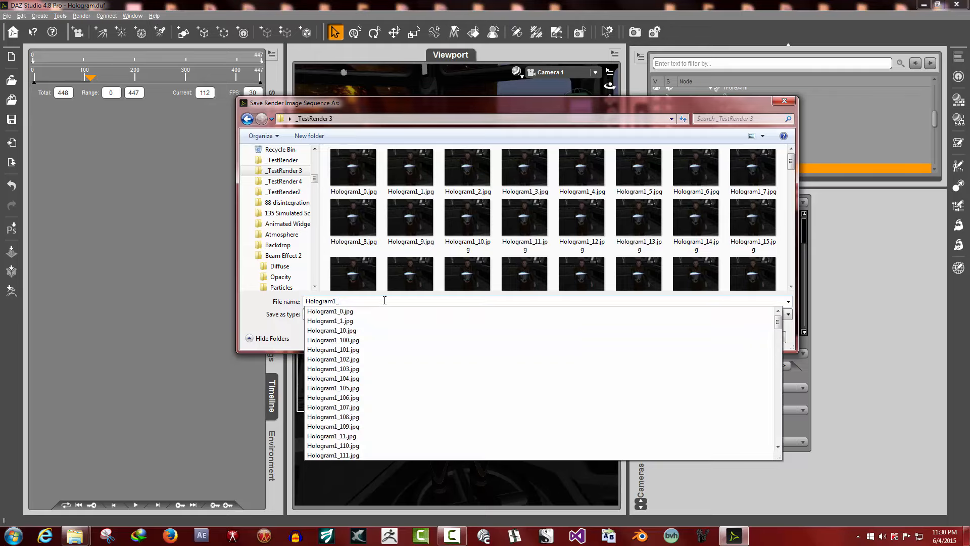
{"action": "key", "text": "Tab"}
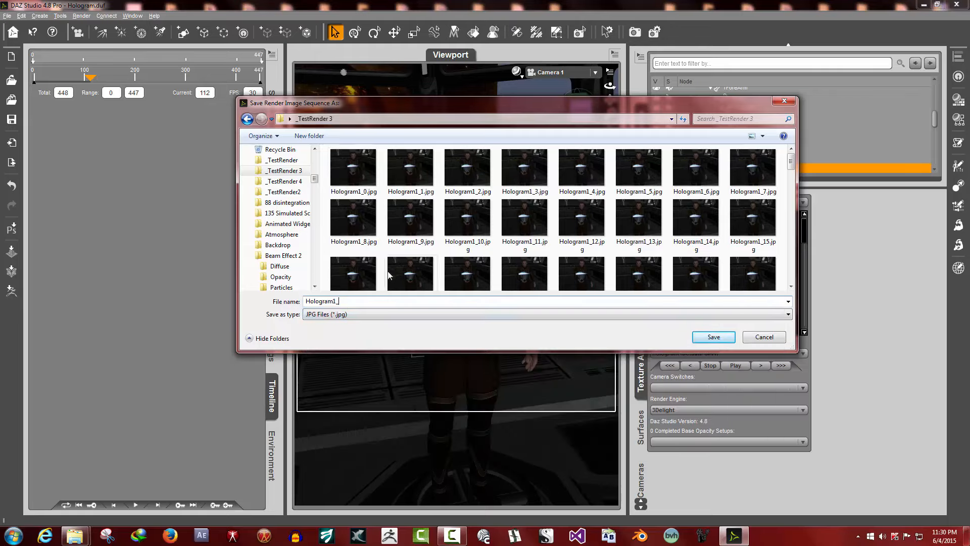
{"action": "left_click", "coordinate": [701, 340]}
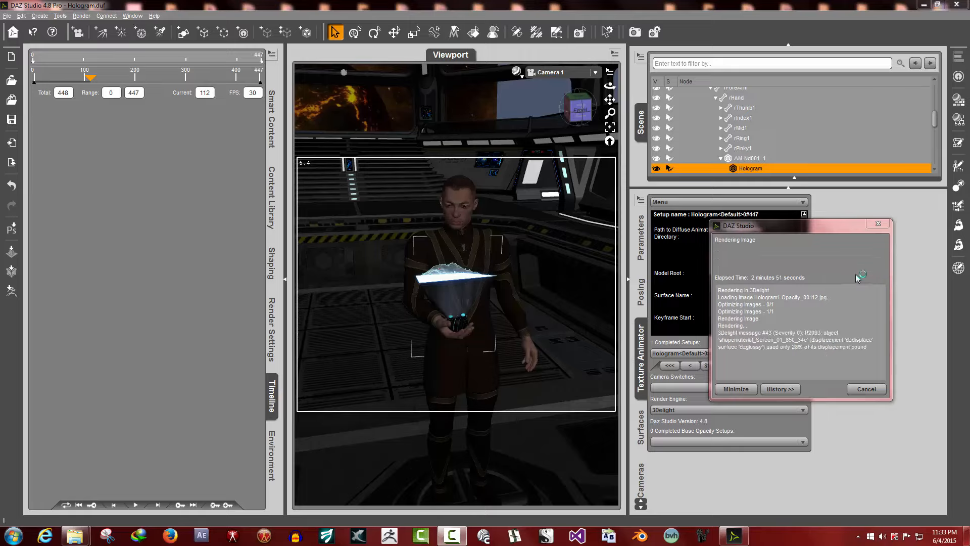
In File Explorer, find Hologram1_112.jpg in the _TestRender 3 folder and preview it
{"action": "mouse_move", "coordinate": [71, 540]}
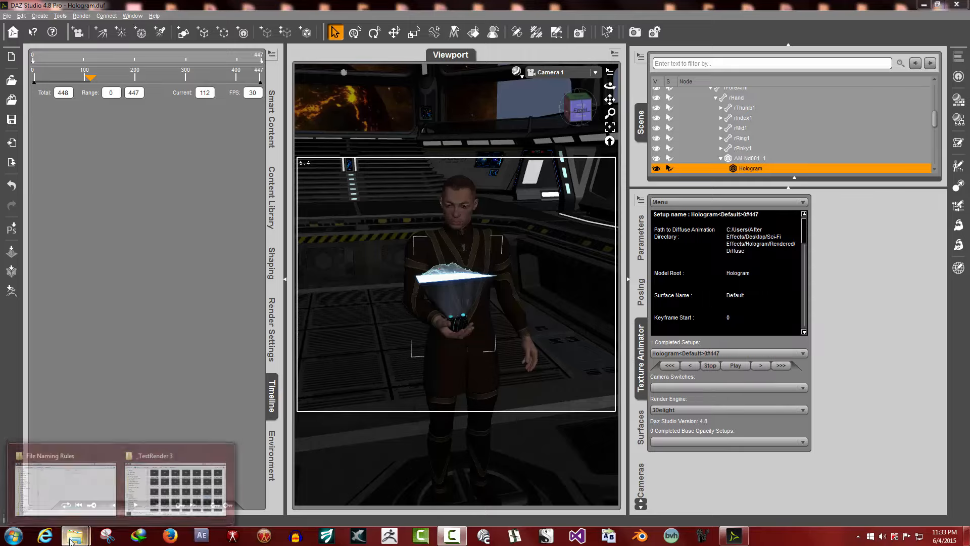
{"action": "left_click", "coordinate": [180, 485]}
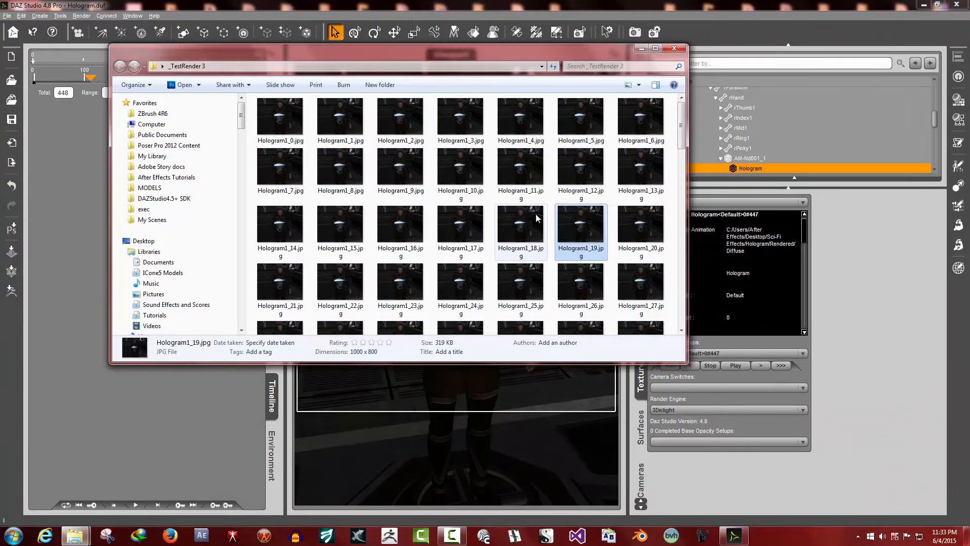
{"action": "scroll", "coordinate": [593, 245], "scroll_direction": "down", "scroll_amount": 5}
{"action": "scroll", "coordinate": [595, 246], "scroll_direction": "down", "scroll_amount": 3}
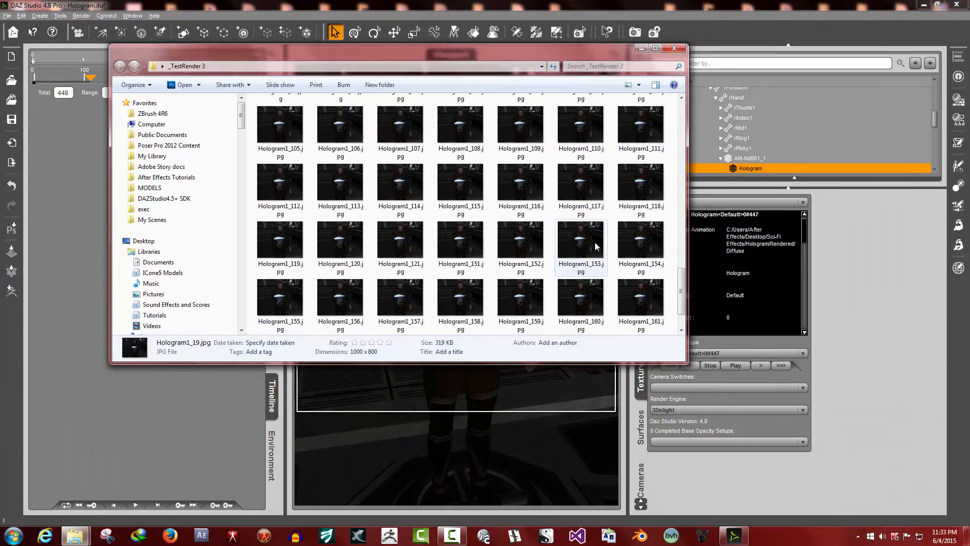
{"action": "left_click", "coordinate": [266, 199]}
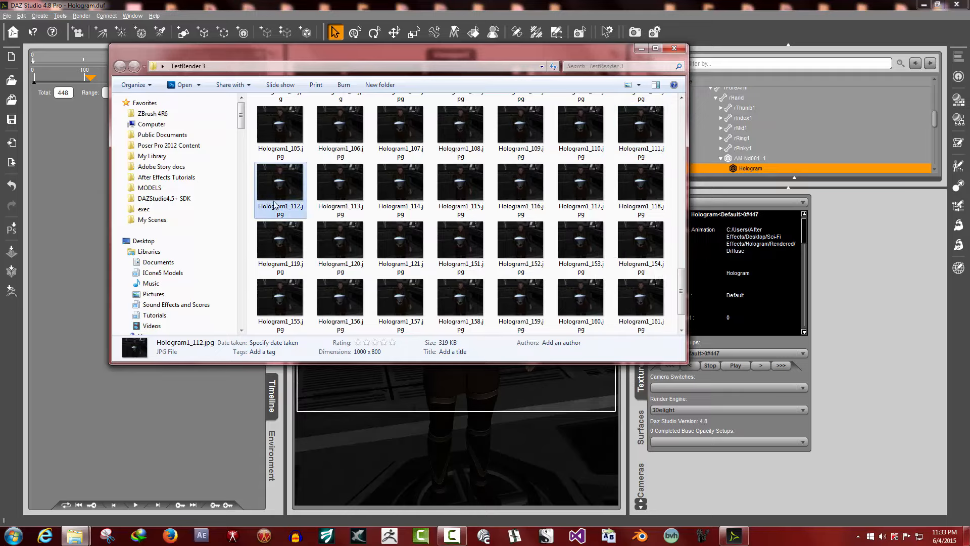
{"action": "right_click", "coordinate": [279, 194]}
{"action": "left_click", "coordinate": [303, 243]}
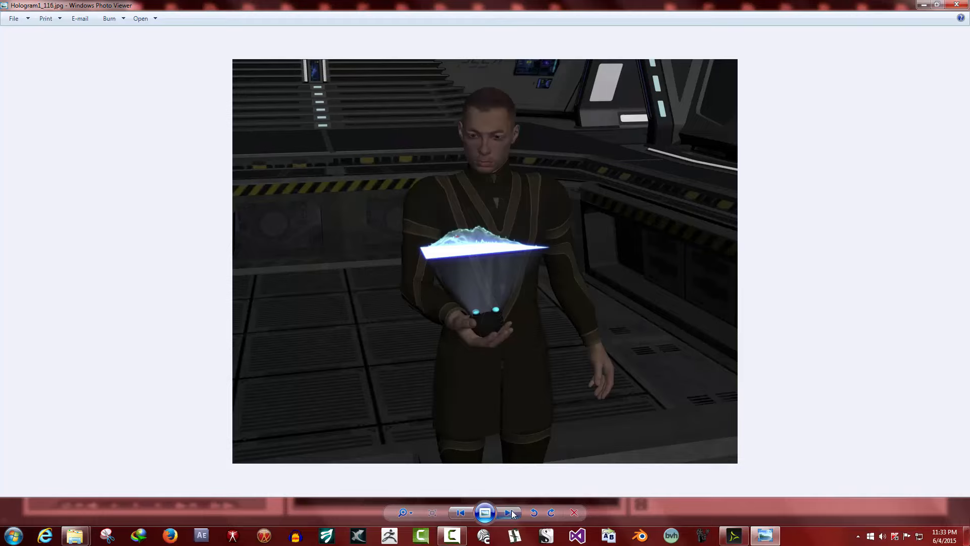
Browse back through the preceding renders to Hologram1_103.jpg, and put the viewer and folder away
{"action": "left_click", "coordinate": [461, 512]}
{"action": "left_click", "coordinate": [461, 513]}
{"action": "left_click", "coordinate": [461, 513]}
{"action": "left_click", "coordinate": [460, 513]}
{"action": "left_click", "coordinate": [461, 513]}
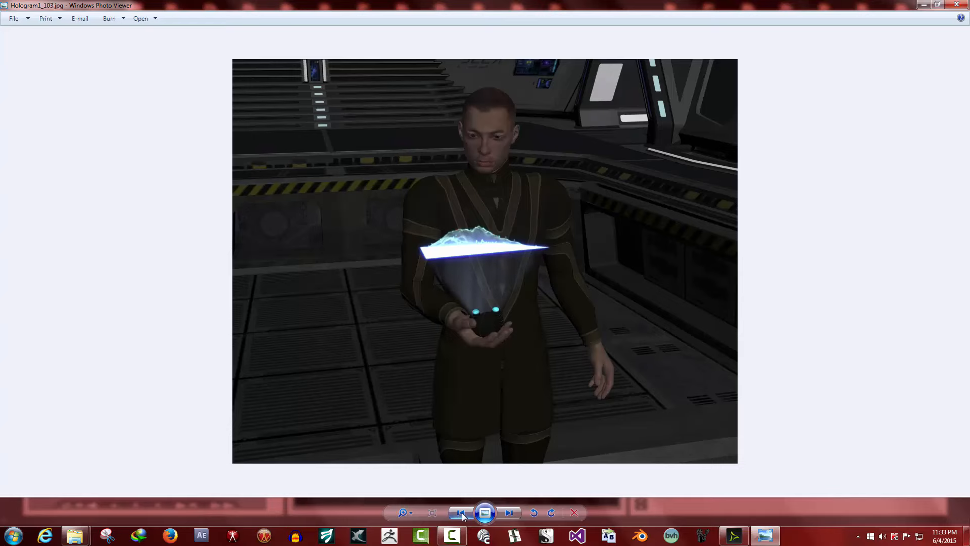
{"action": "left_click", "coordinate": [956, 4]}
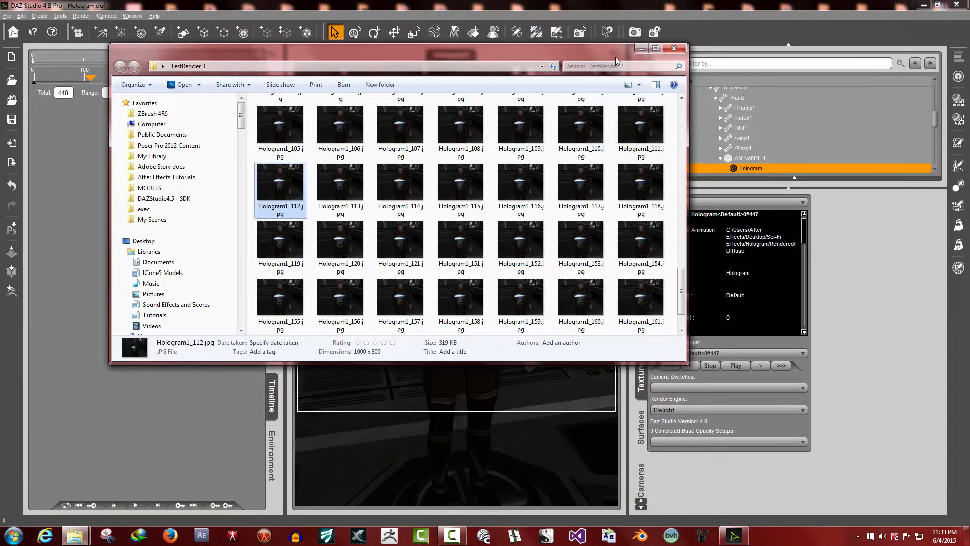
{"action": "left_click", "coordinate": [642, 48]}
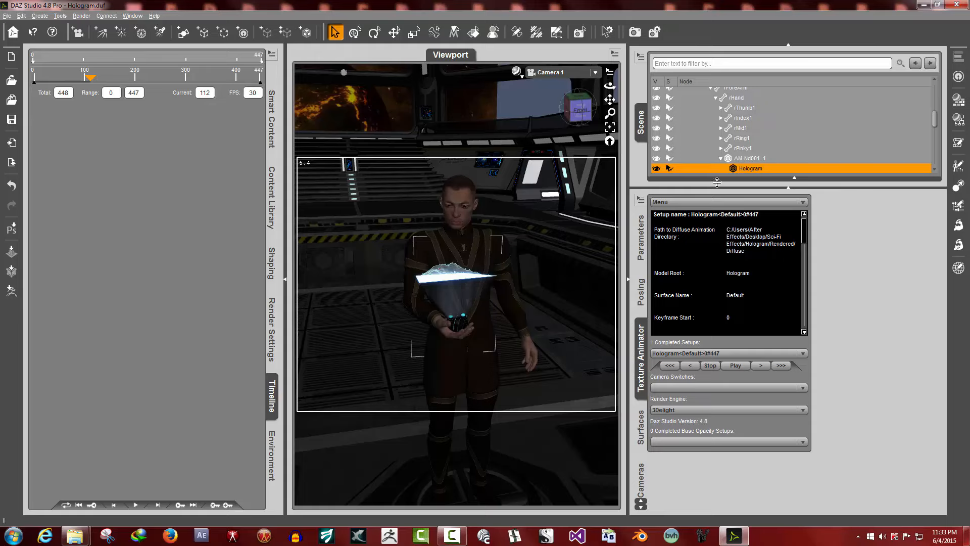
{"action": "left_click", "coordinate": [710, 202]}
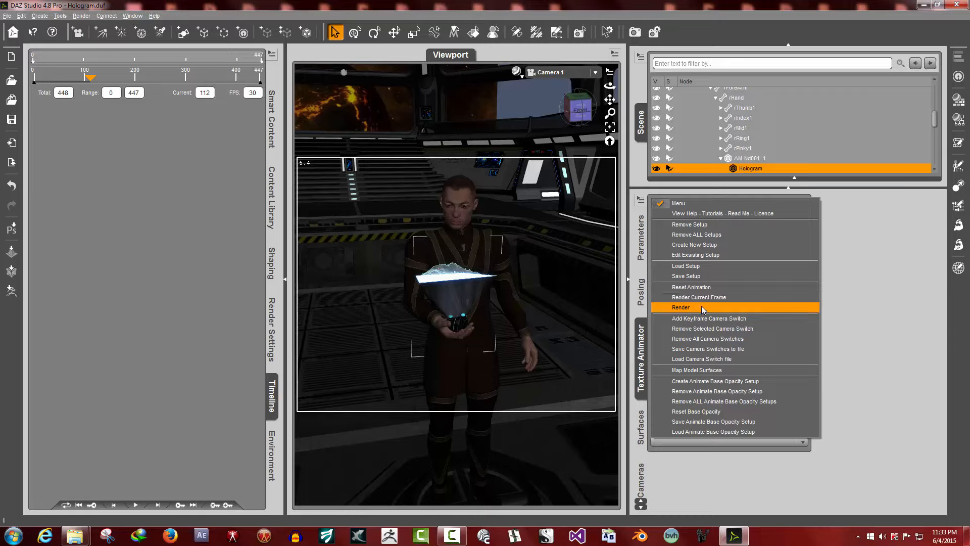
{"action": "left_click", "coordinate": [865, 254]}
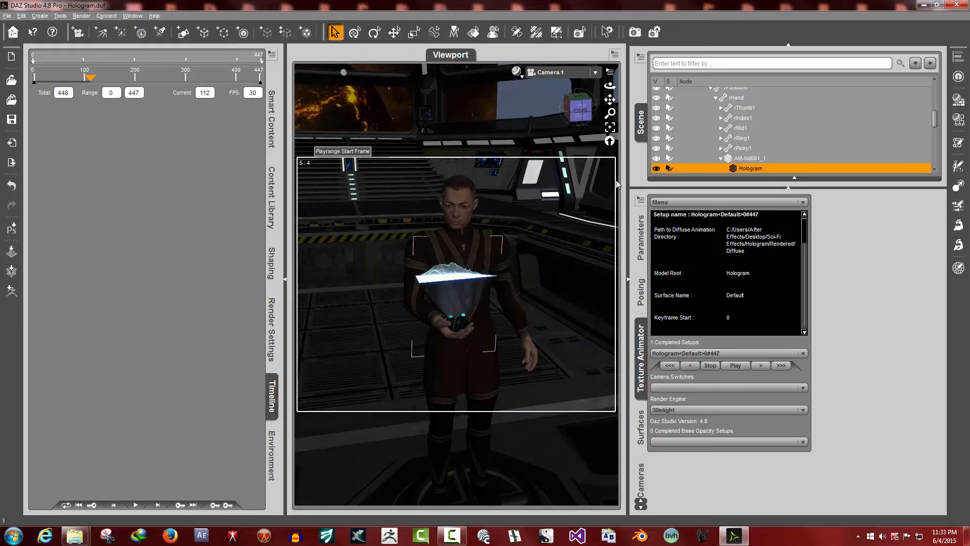
{"action": "left_click", "coordinate": [703, 203]}
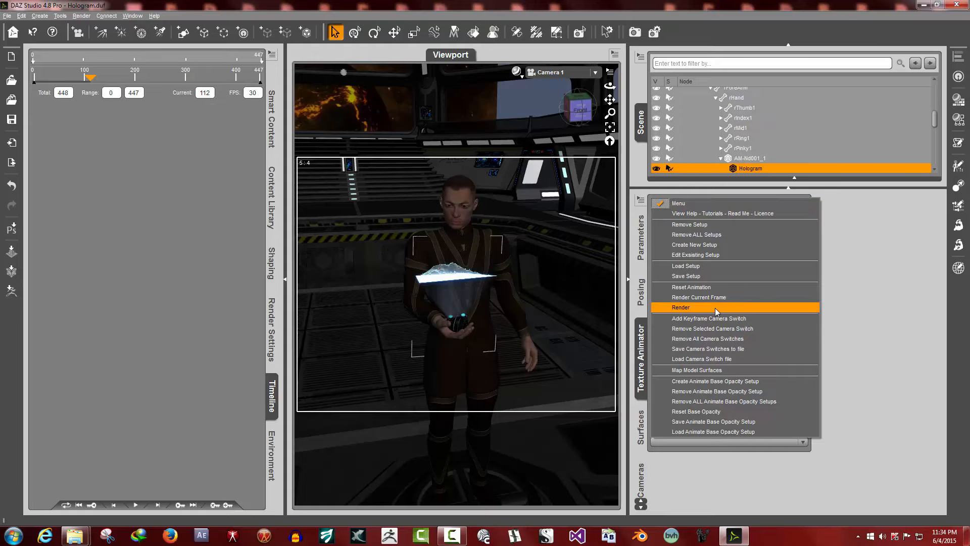
{"action": "left_click", "coordinate": [905, 262]}
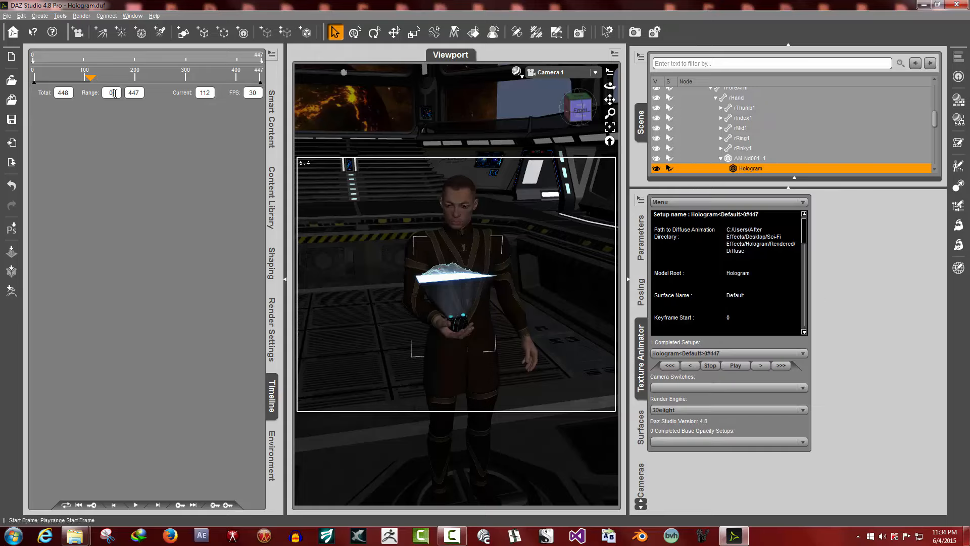
{"action": "double_click", "coordinate": [134, 93]}
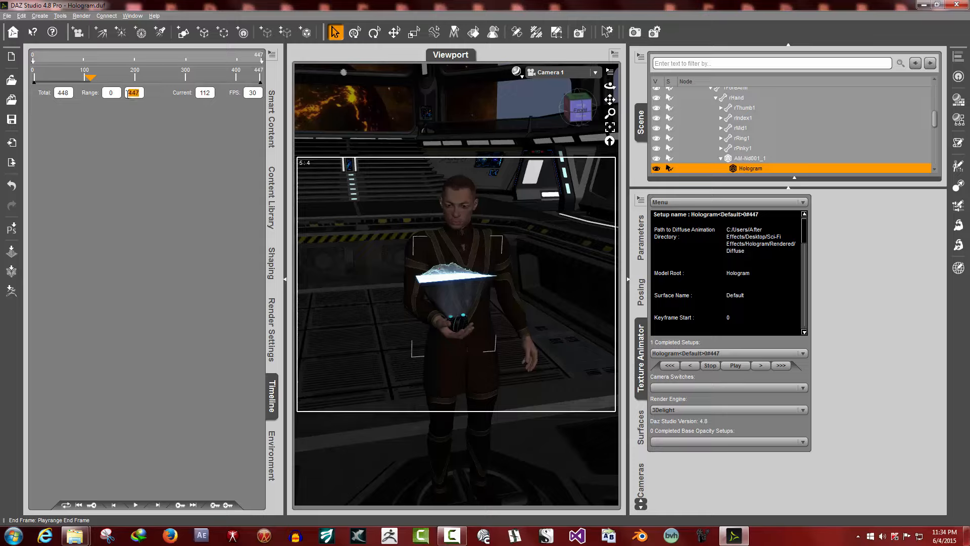
{"action": "left_click", "coordinate": [110, 93]}
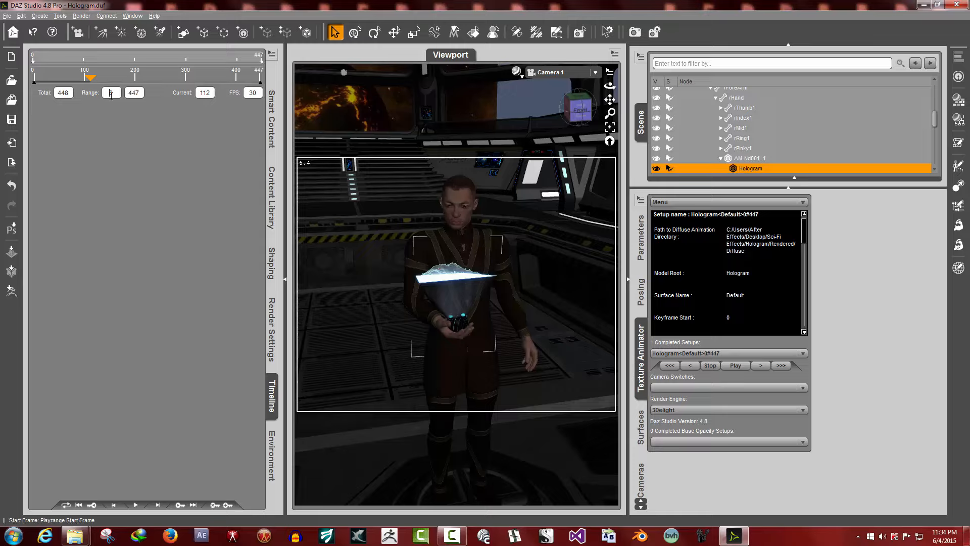
Set the timeline's current frame to 222
{"action": "double_click", "coordinate": [202, 93]}
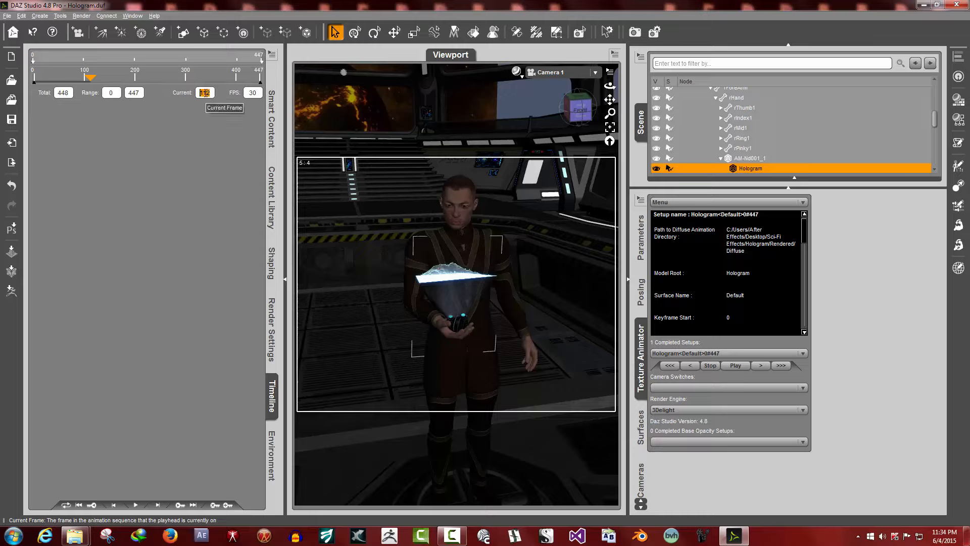
{"action": "type", "text": "222"}
{"action": "key", "text": "Return"}
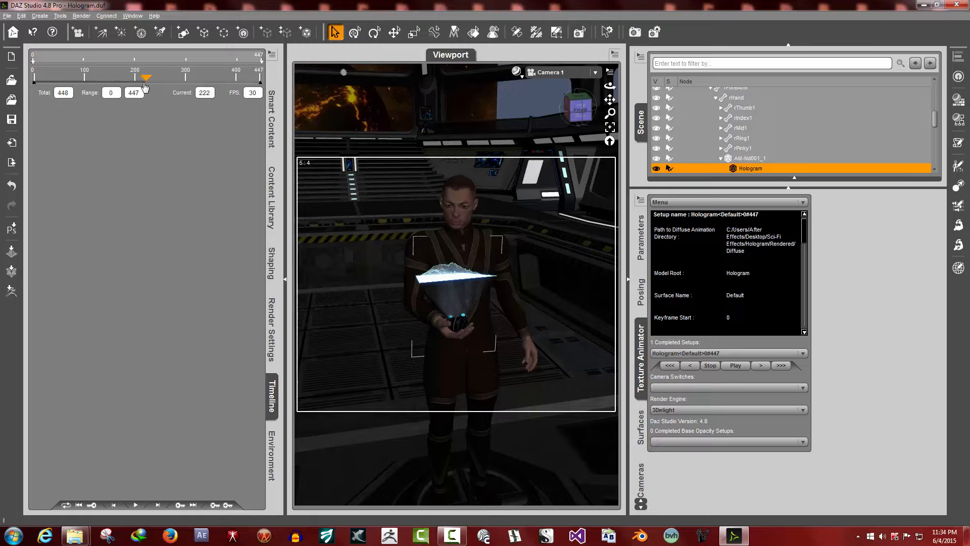
Set the timeline's current frame to 45 and try playing, stopping and stepping forward through the texture animation
{"action": "double_click", "coordinate": [211, 93]}
{"action": "type", "text": "45"}
{"action": "key", "text": "Return"}
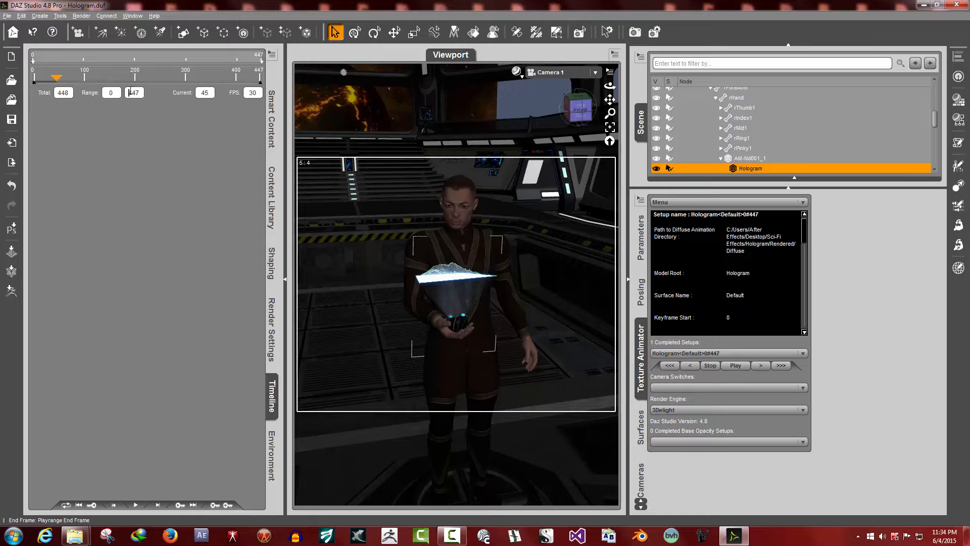
{"action": "left_click", "coordinate": [758, 368]}
{"action": "left_click", "coordinate": [734, 366]}
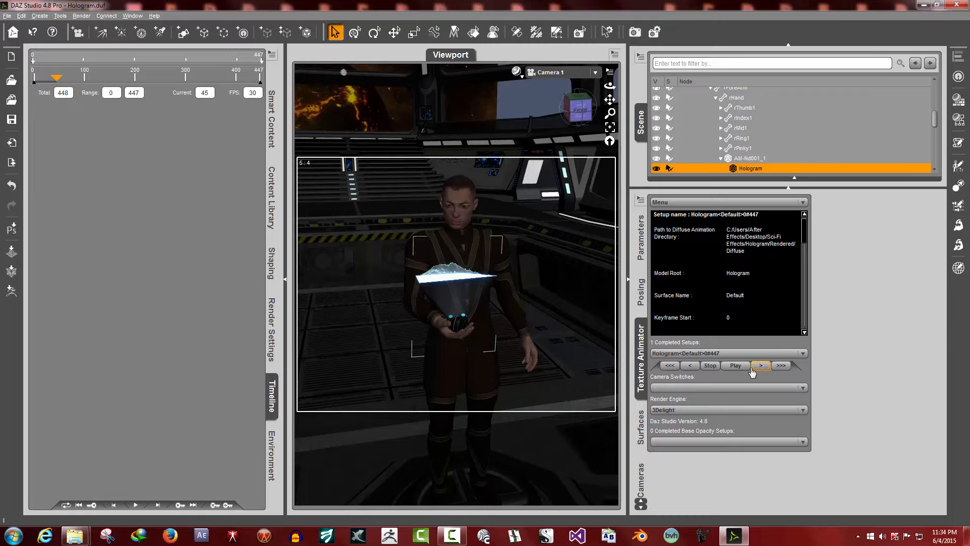
{"action": "left_click", "coordinate": [709, 368]}
{"action": "left_click", "coordinate": [759, 365]}
{"action": "left_click", "coordinate": [759, 365]}
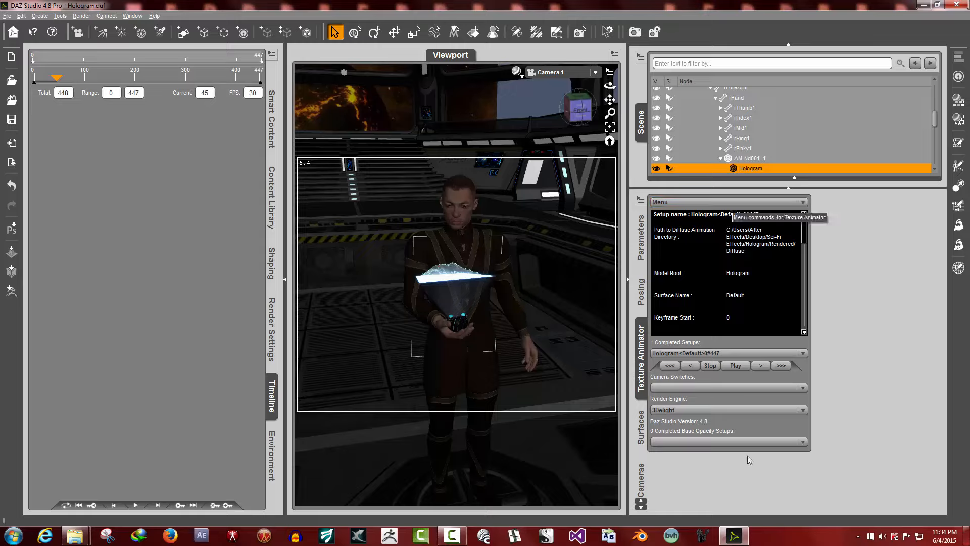
Keep 3Delight as the Texture Animator render engine and examine the Buckets, Sampling, Gain and Gamma render settings
{"action": "left_click", "coordinate": [706, 411]}
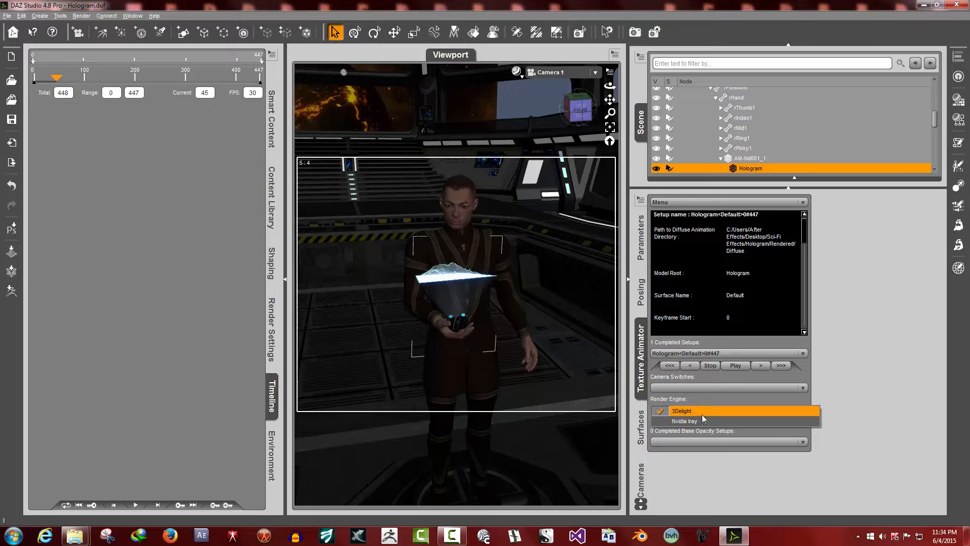
{"action": "left_click", "coordinate": [701, 411]}
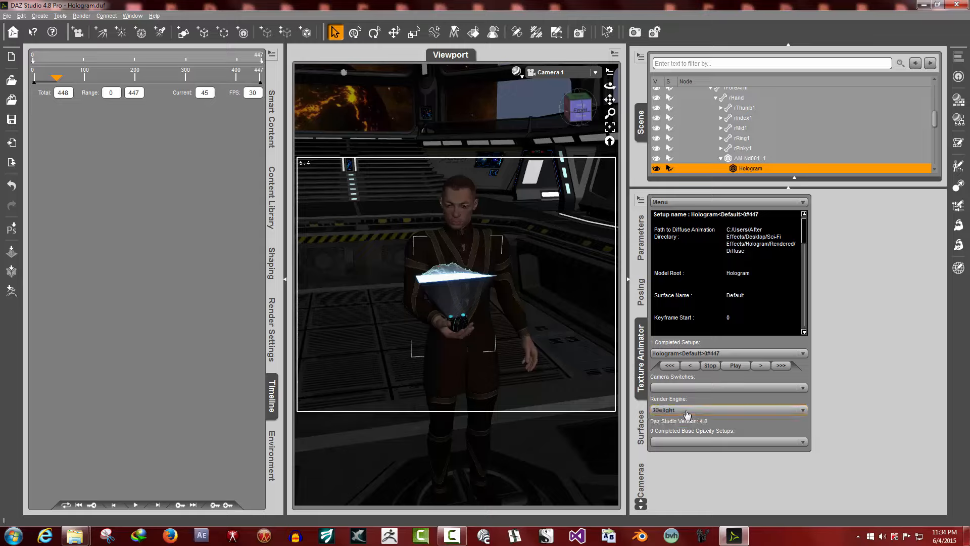
{"action": "left_click", "coordinate": [276, 329]}
{"action": "left_click", "coordinate": [57, 148]}
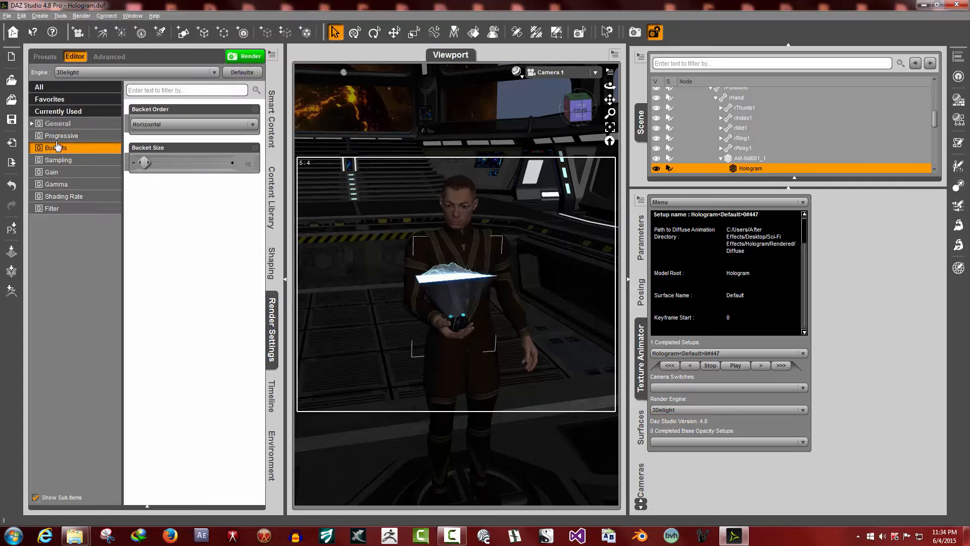
{"action": "left_click", "coordinate": [60, 159]}
{"action": "left_click", "coordinate": [64, 172]}
{"action": "left_click", "coordinate": [65, 186]}
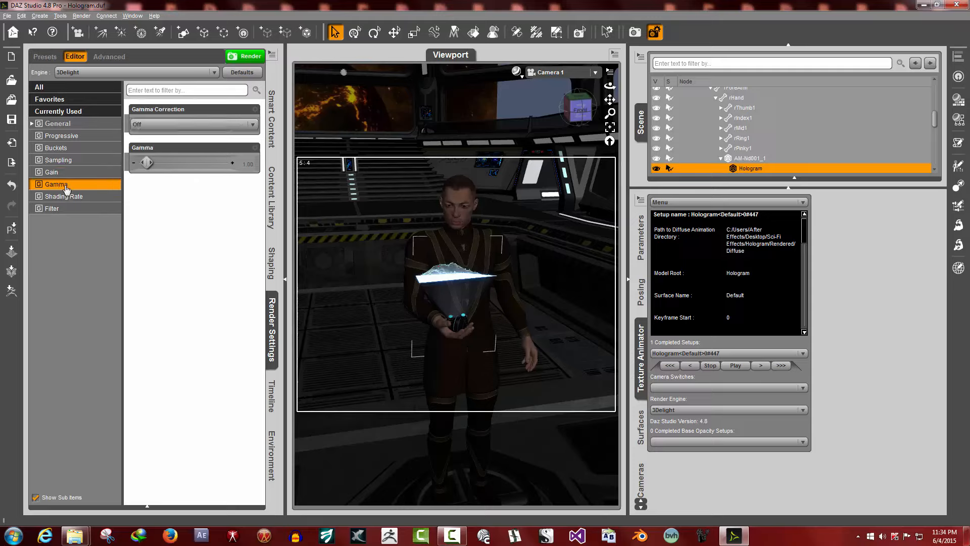
{"action": "left_click", "coordinate": [65, 161]}
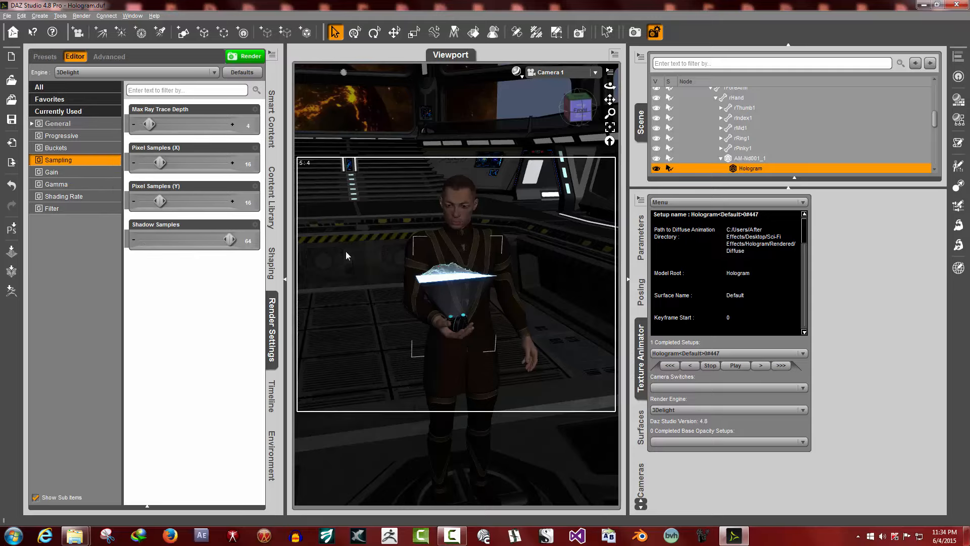